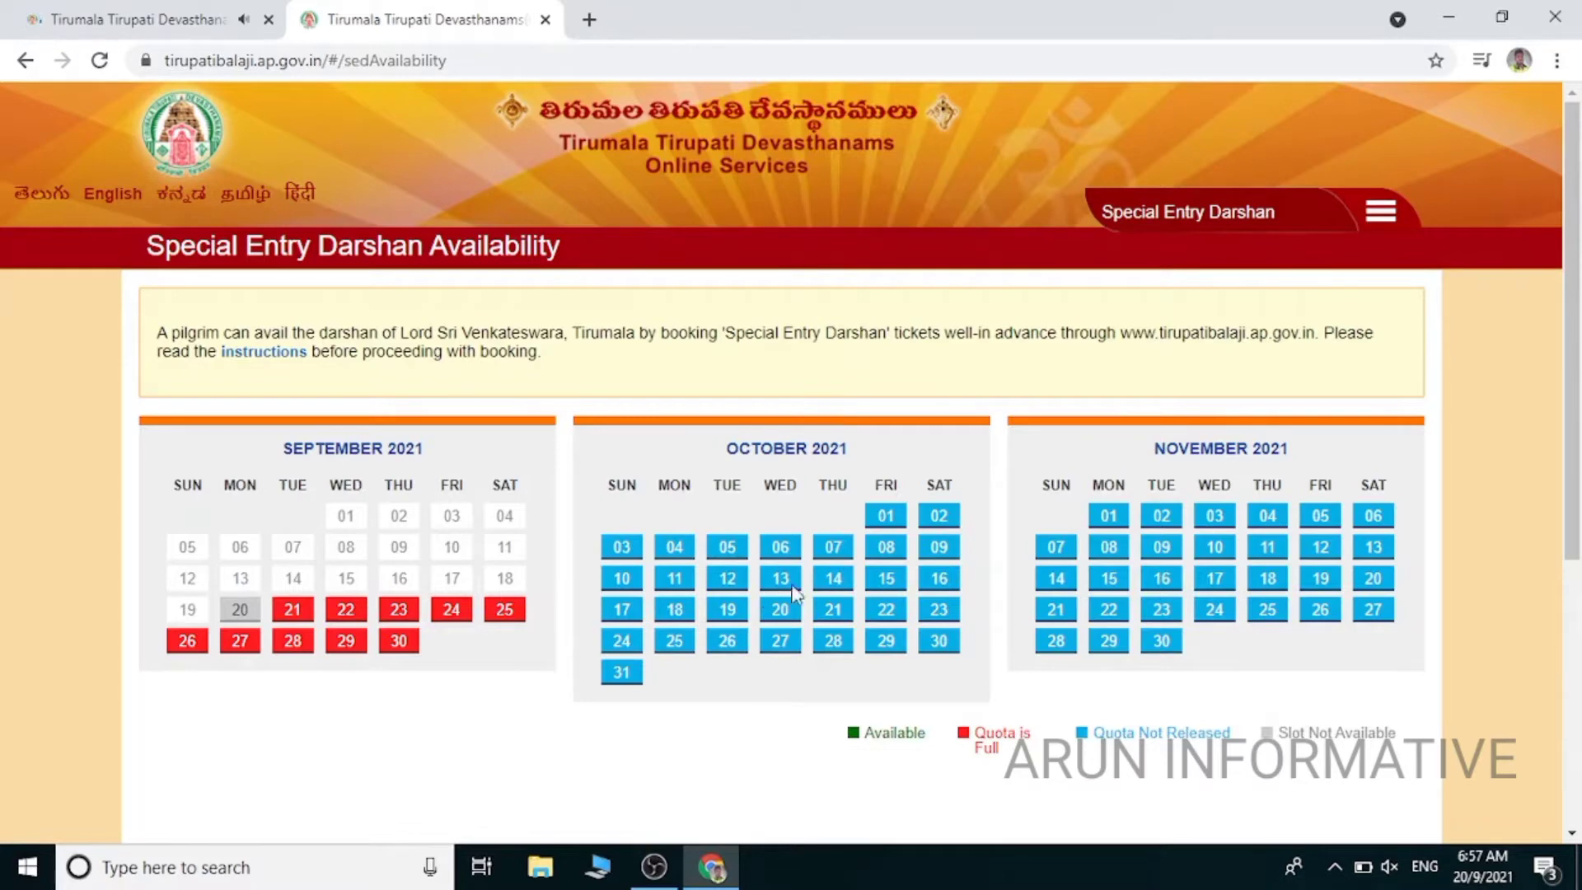
- Browse the Sarva Darshan and Special Entry Darshan (Rs.300) pages, then return to the login page
left_click(1382, 216)
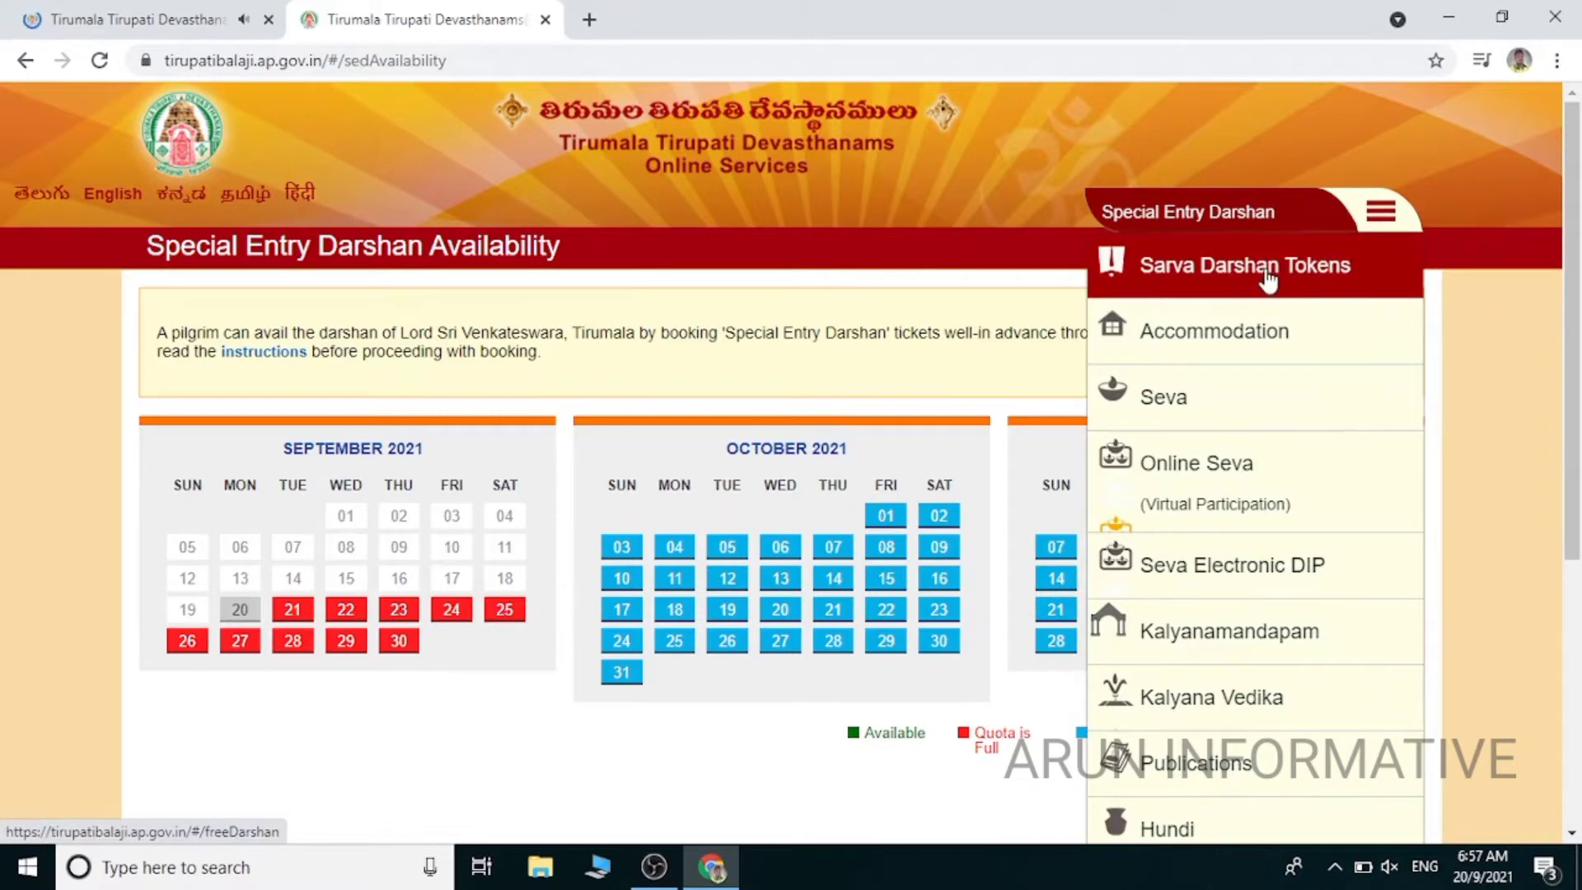
left_click(1268, 279)
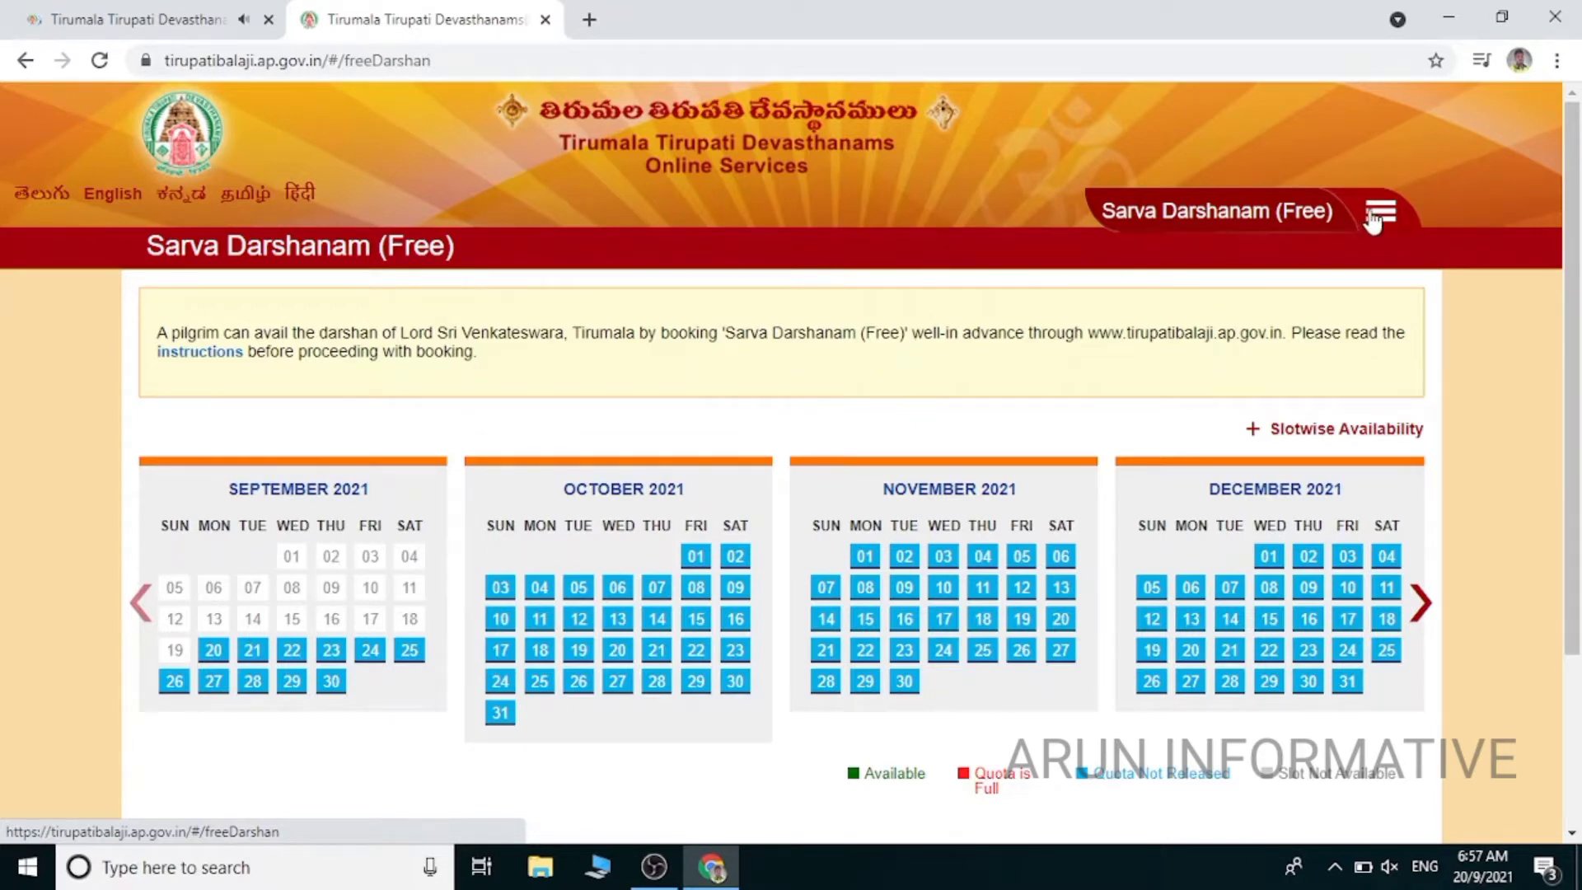
left_click(1374, 214)
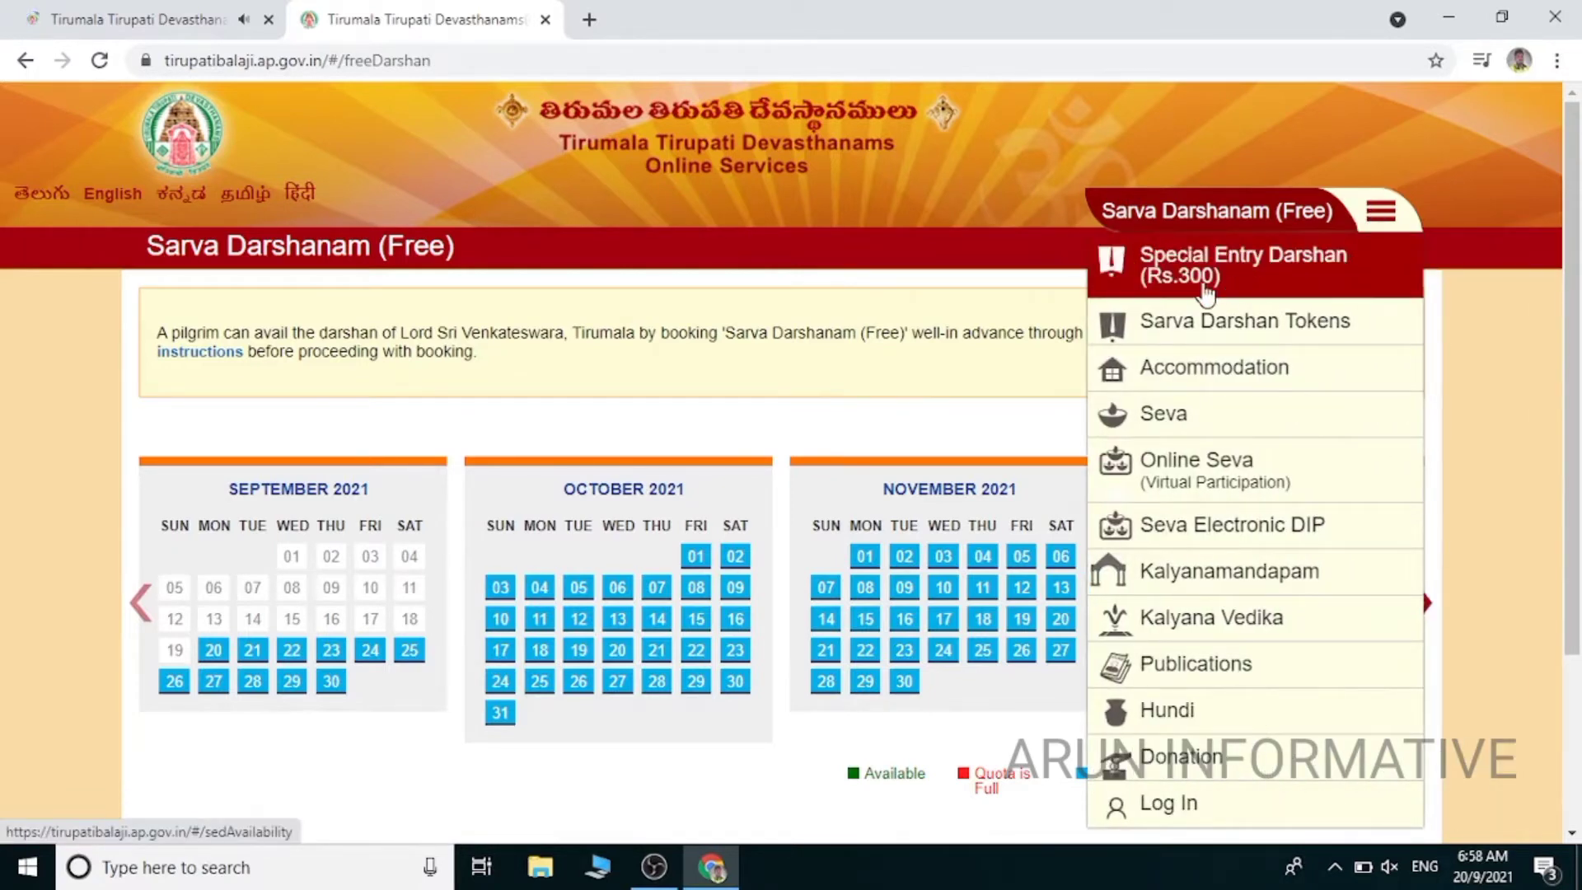
left_click(1209, 277)
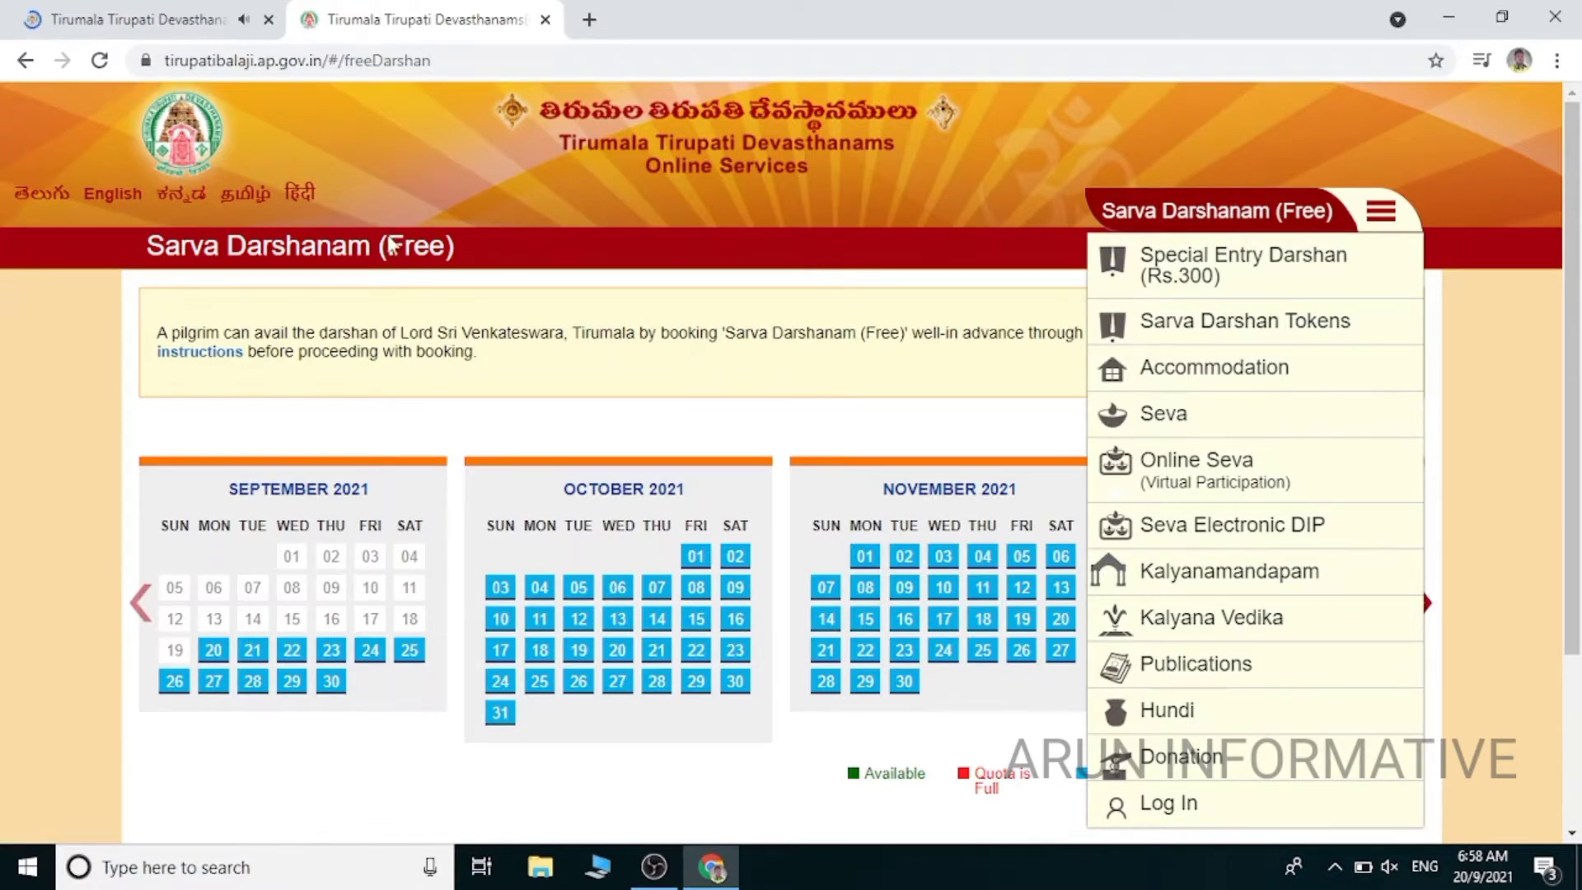
left_click(26, 61)
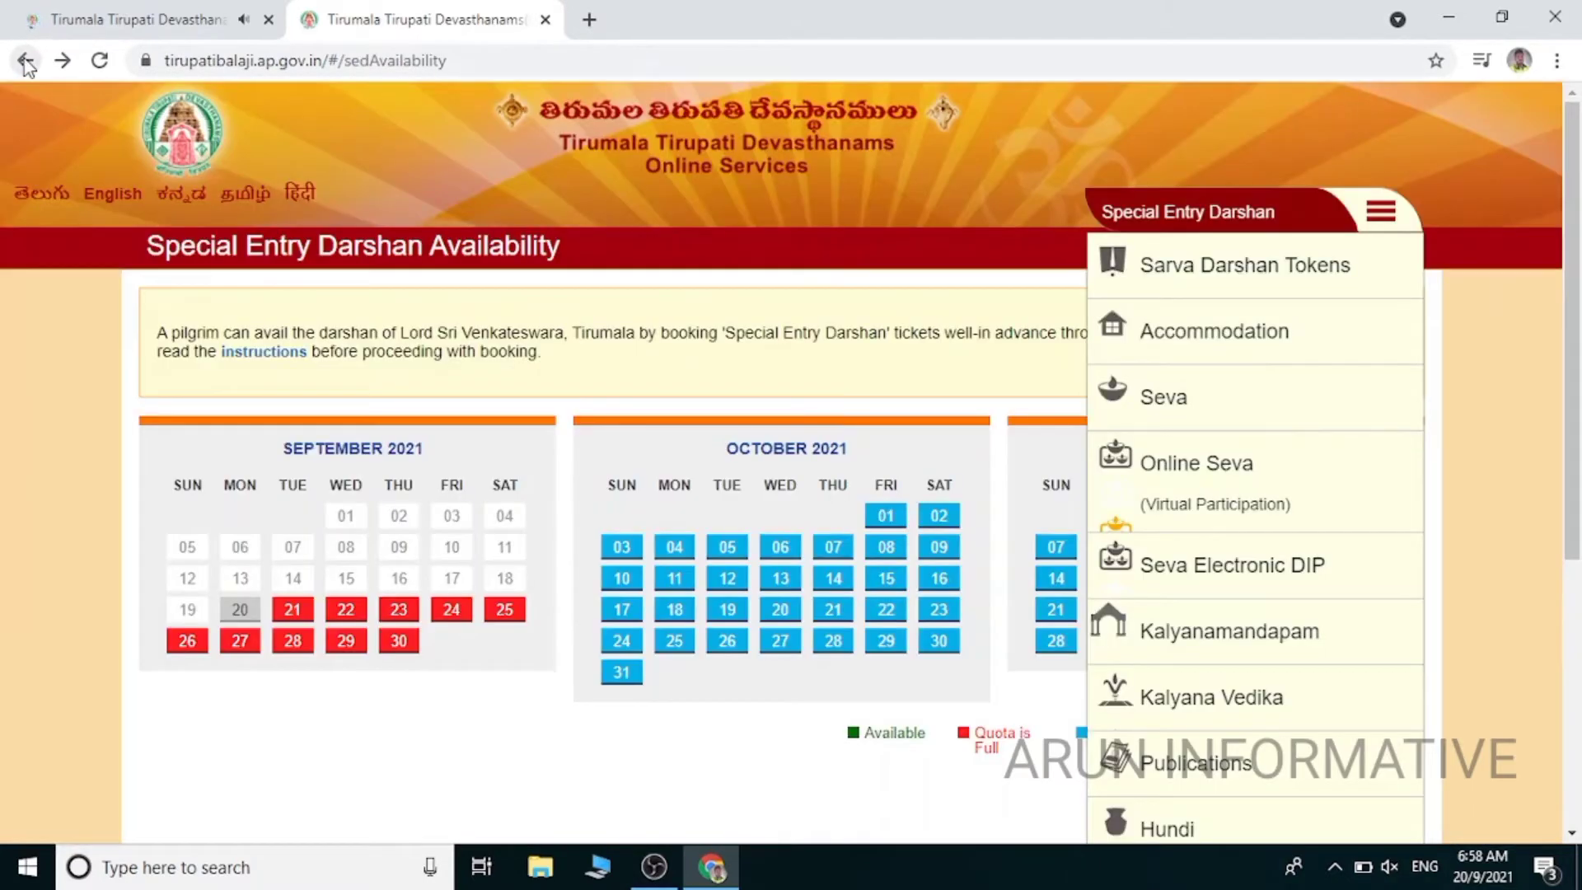
left_click(26, 61)
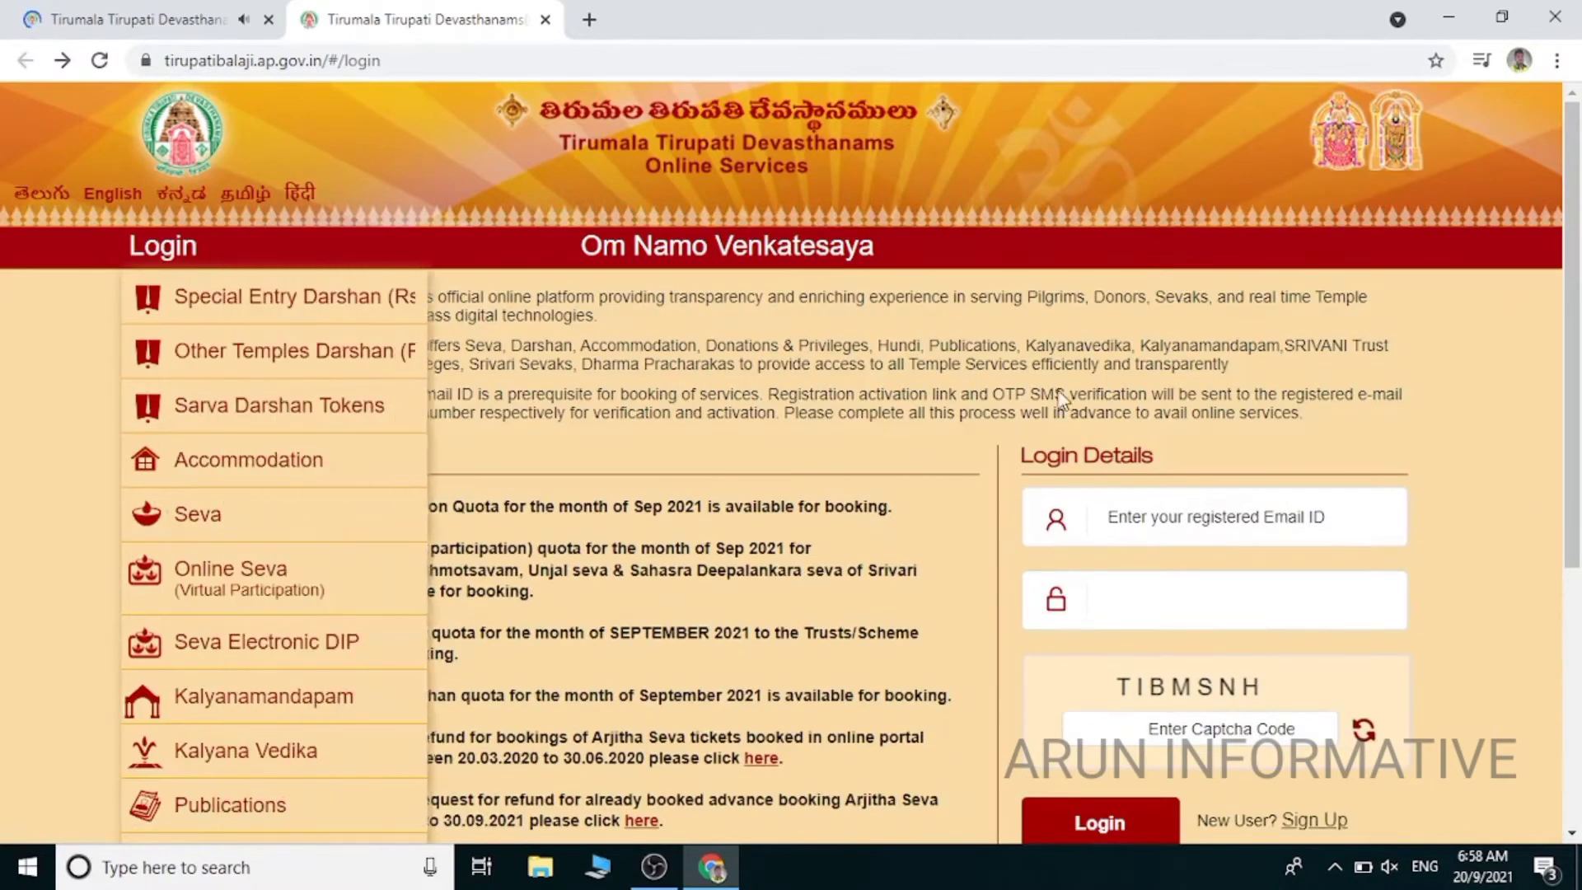
- Scroll down the login page and follow the New User Sign Up link
scroll(1255, 478, "down", 3)
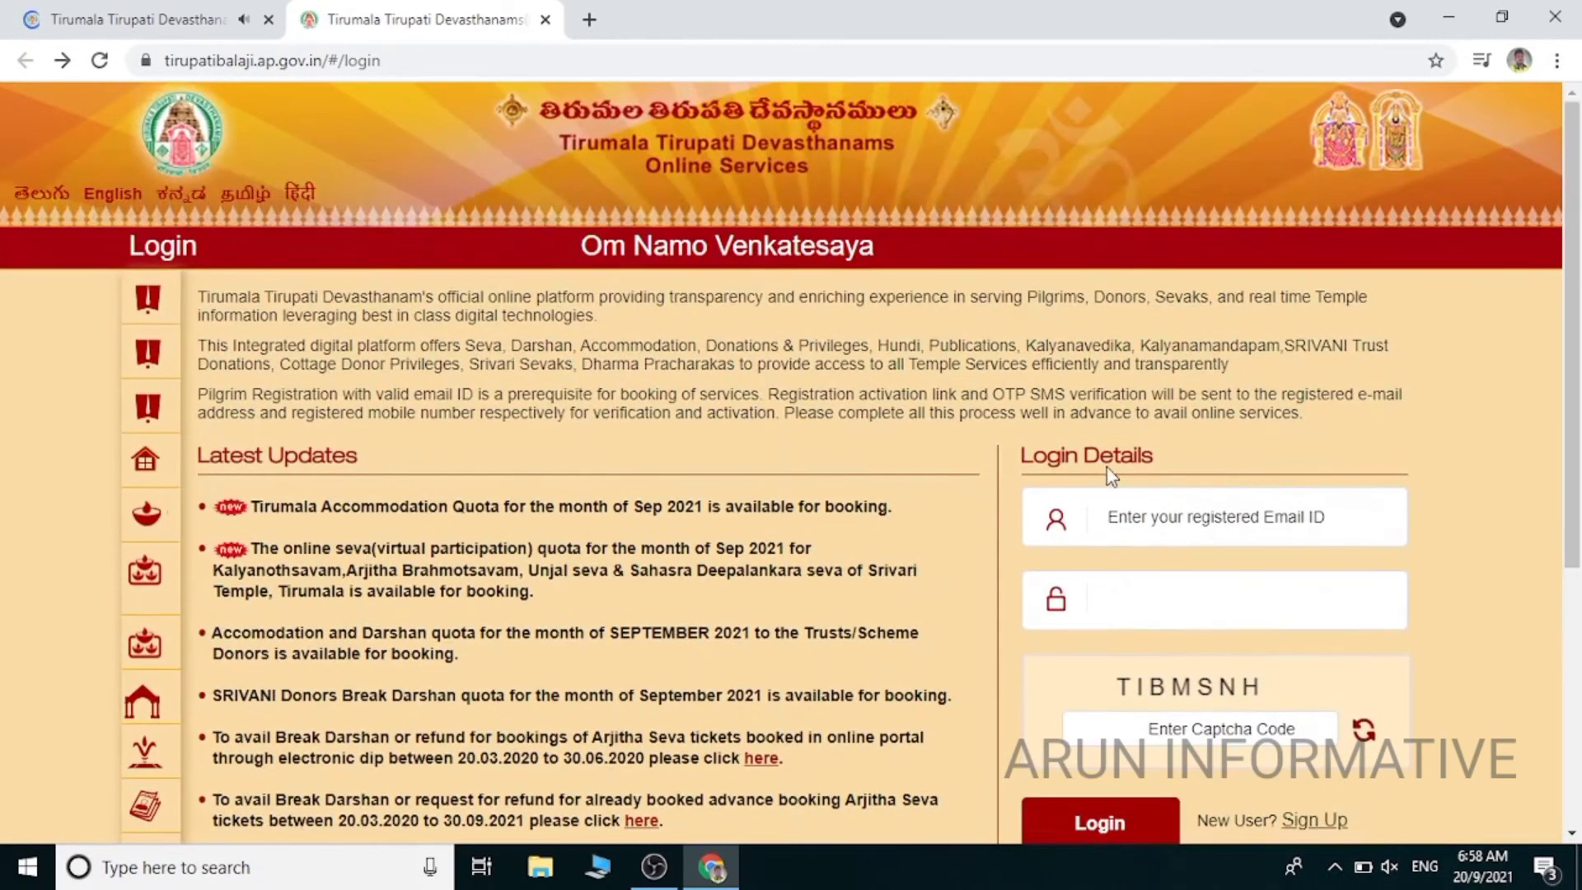
scroll(1106, 466, "down", 2)
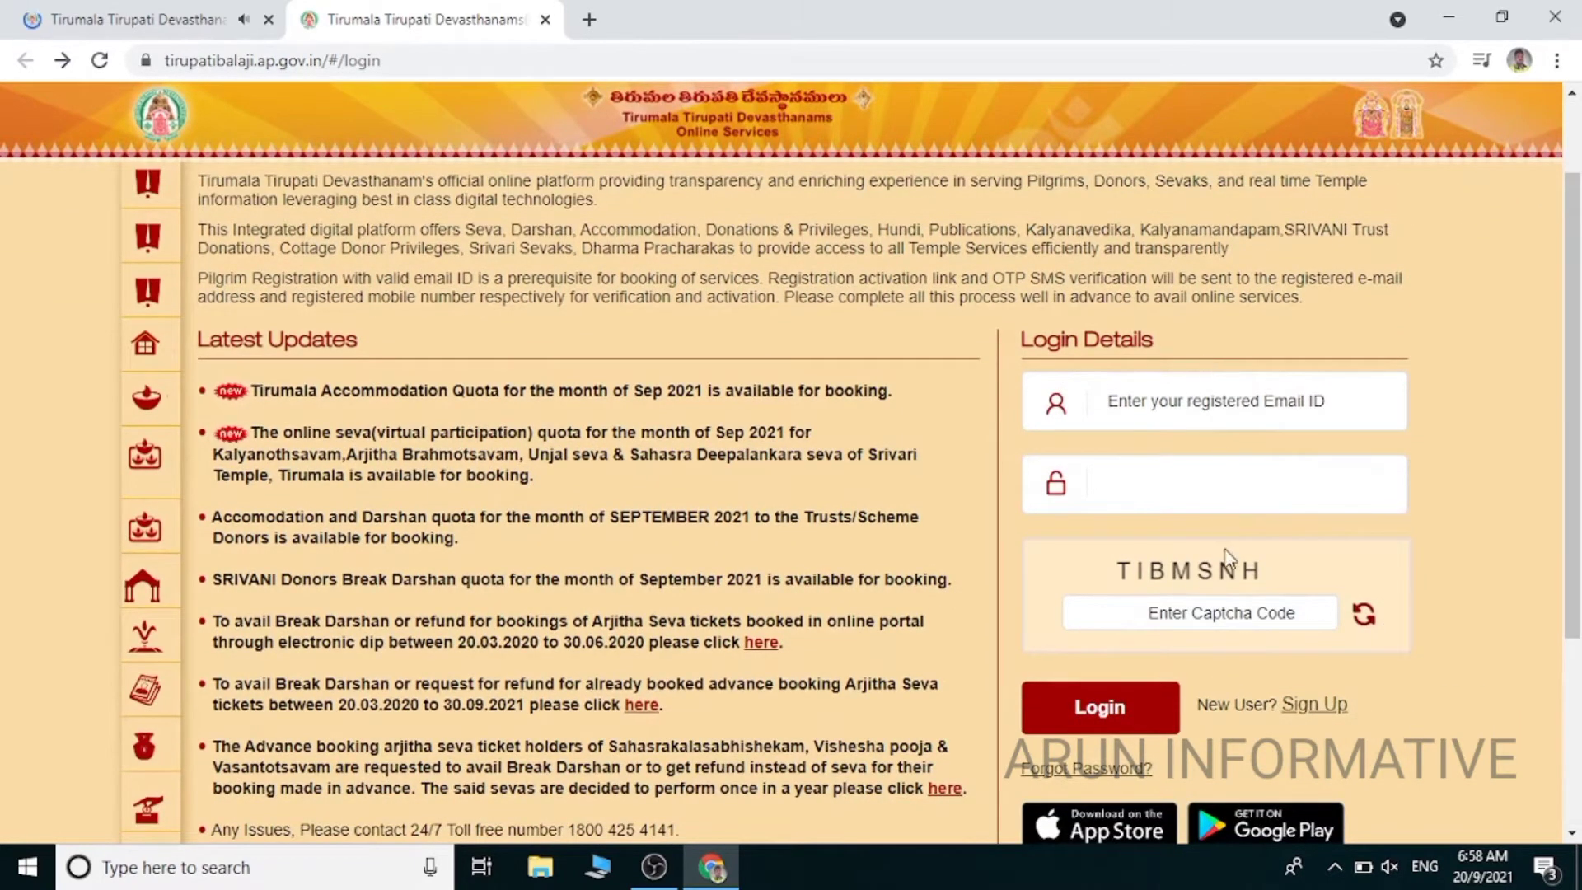
left_click(1316, 707)
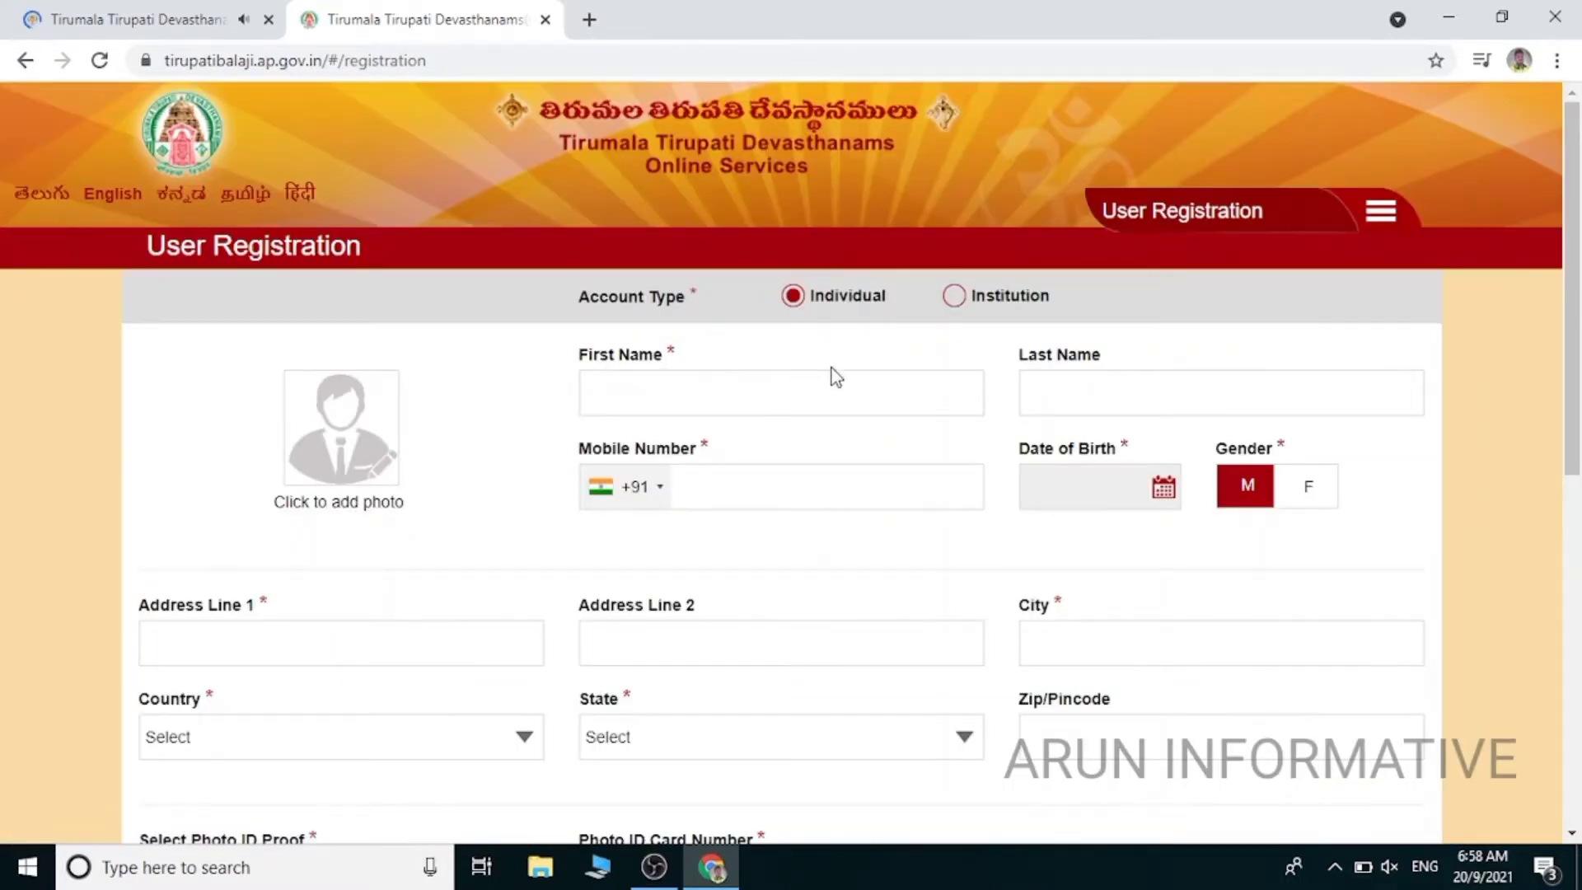
- Fill in the user's first name and mobile number on the registration form
left_click(741, 403)
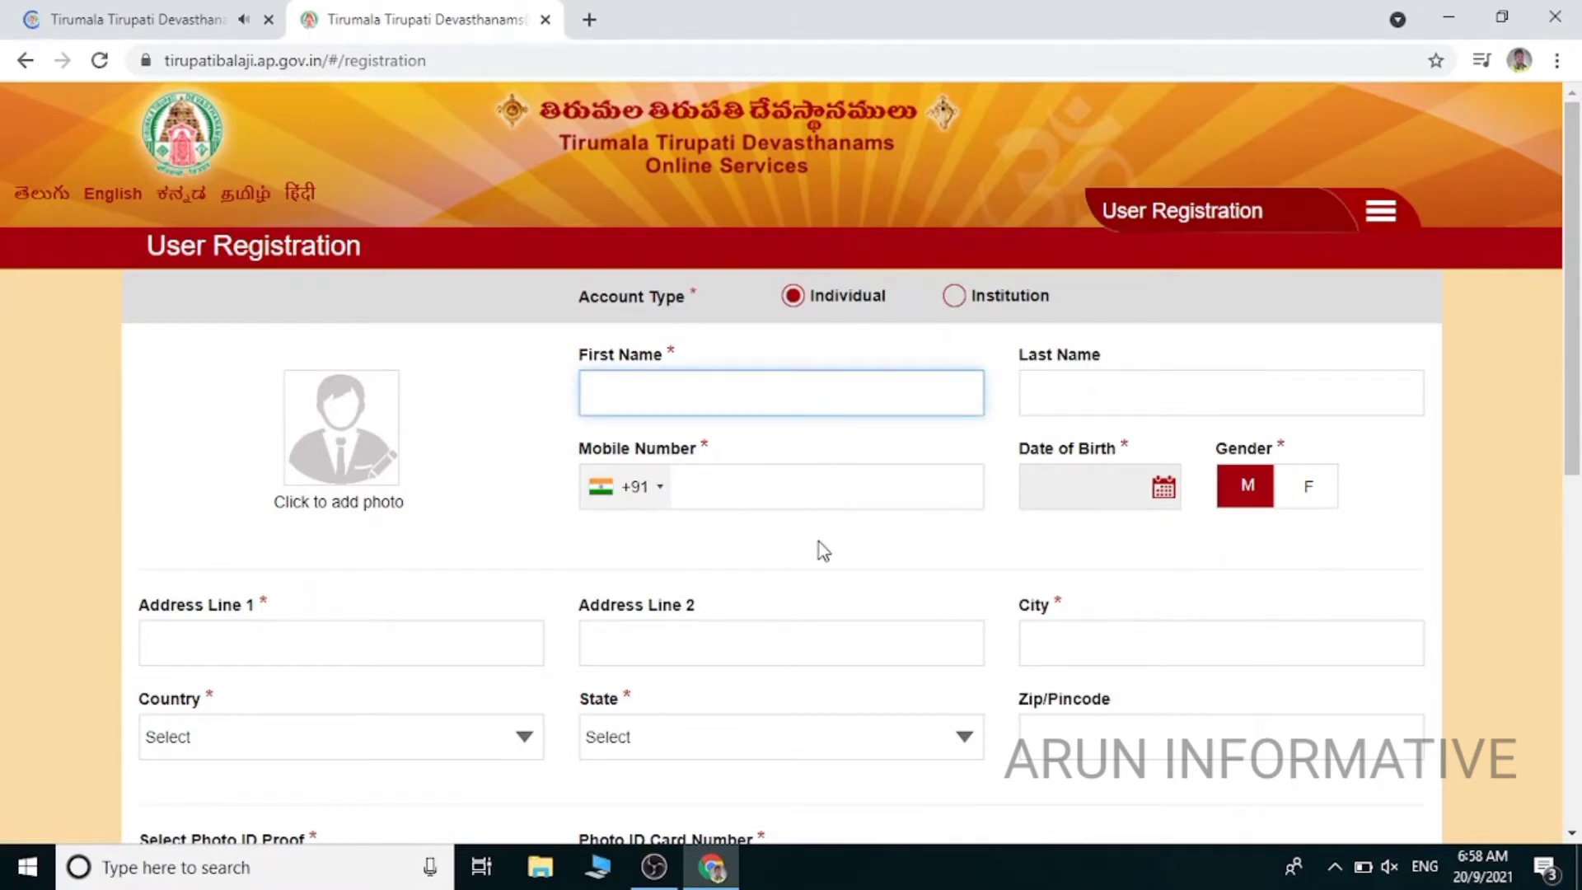
type("ARUNPRAKASH")
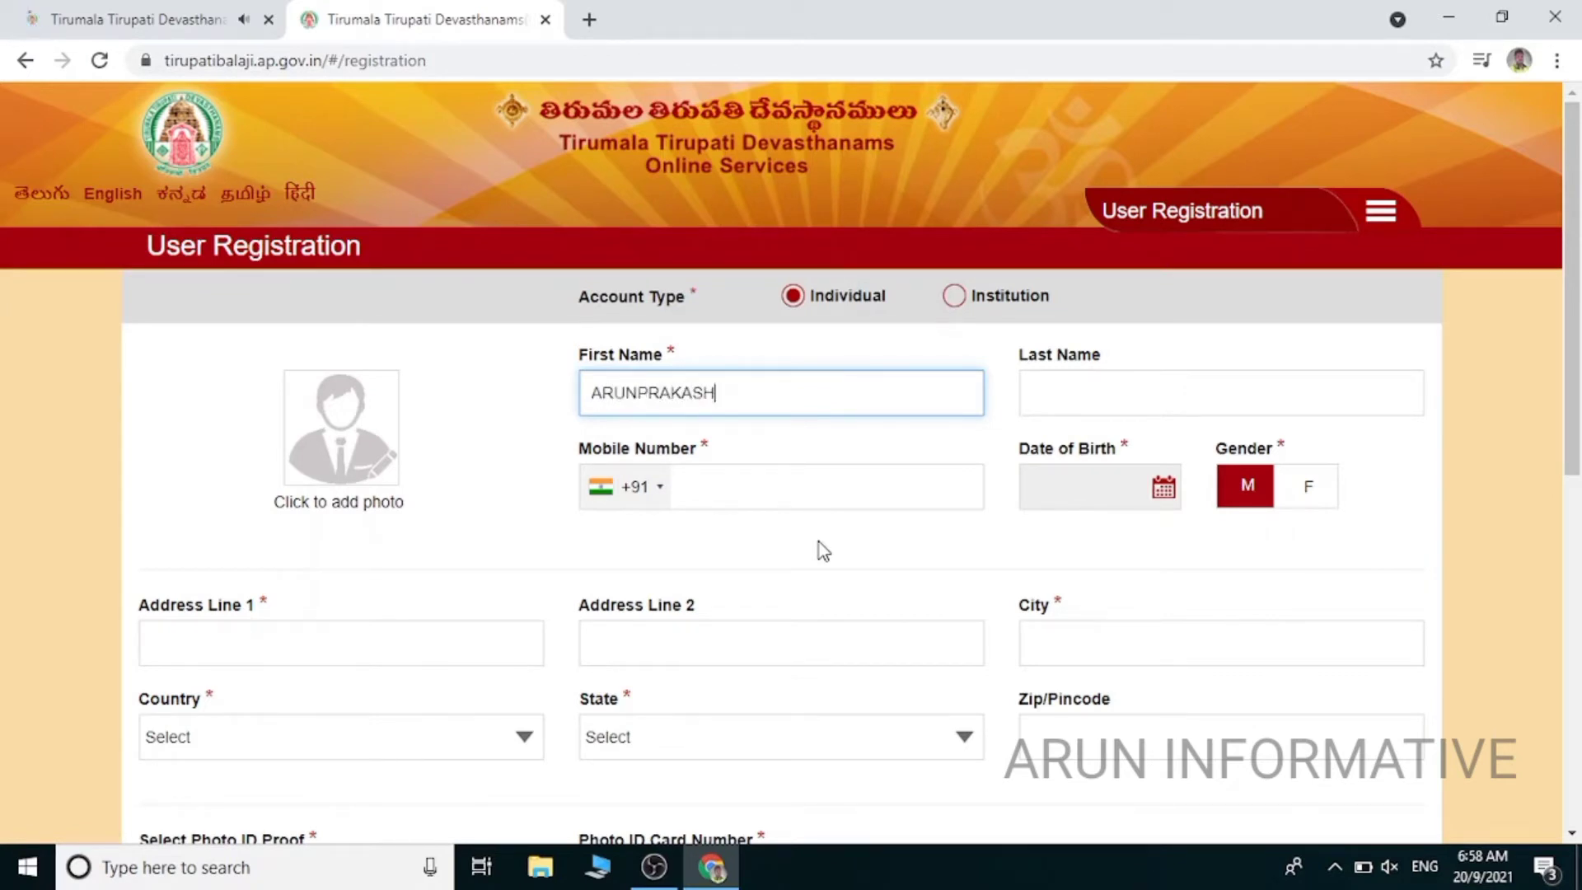
left_click(1083, 403)
left_click(883, 504)
type("9")
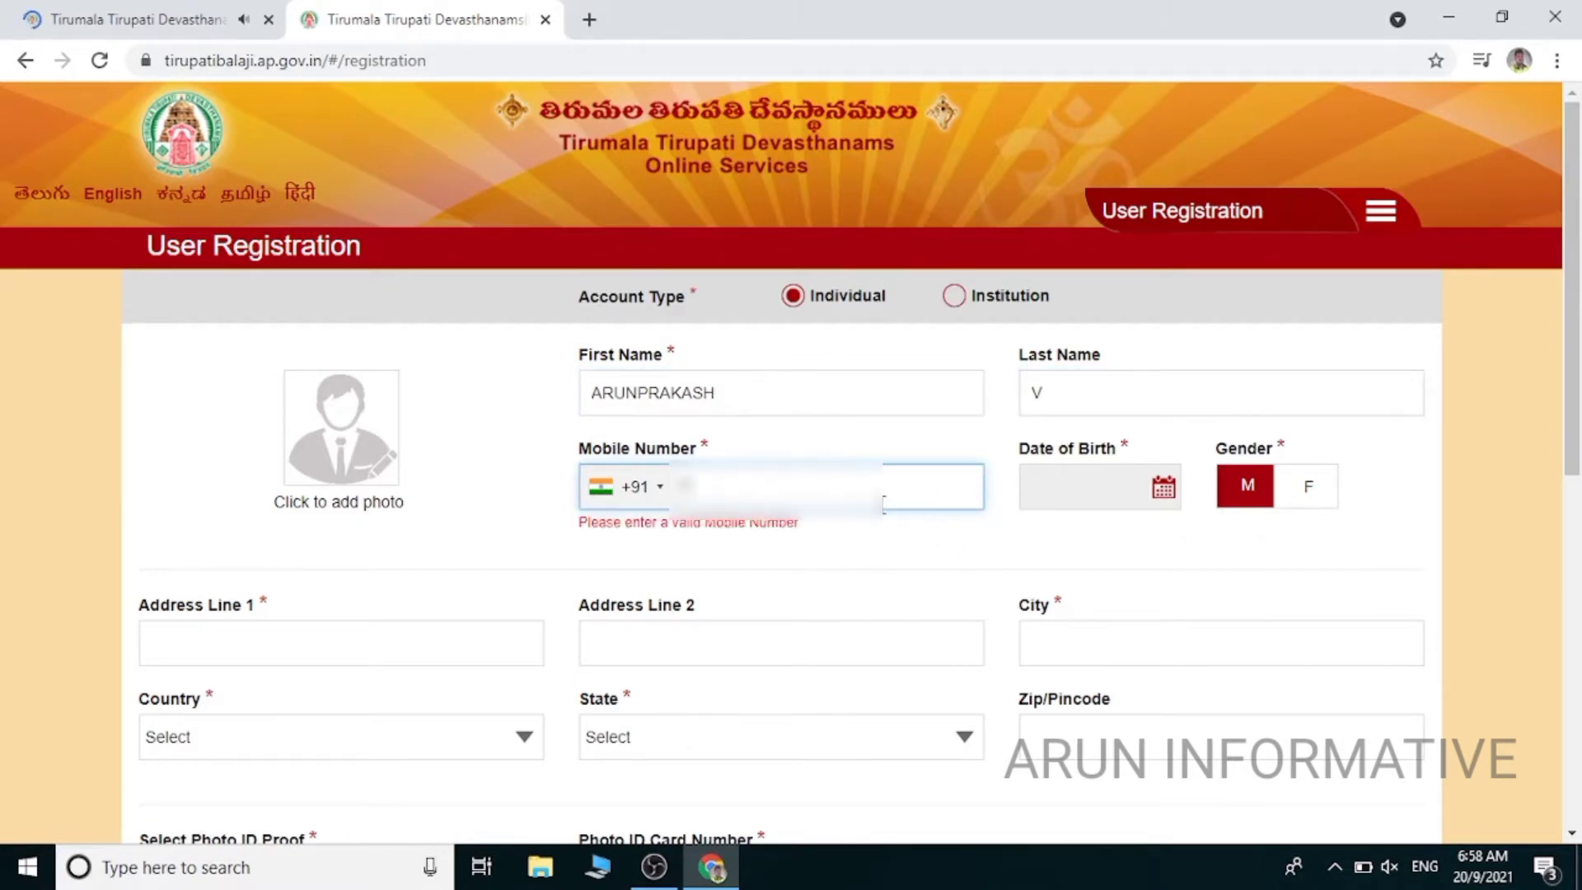
type("844312")
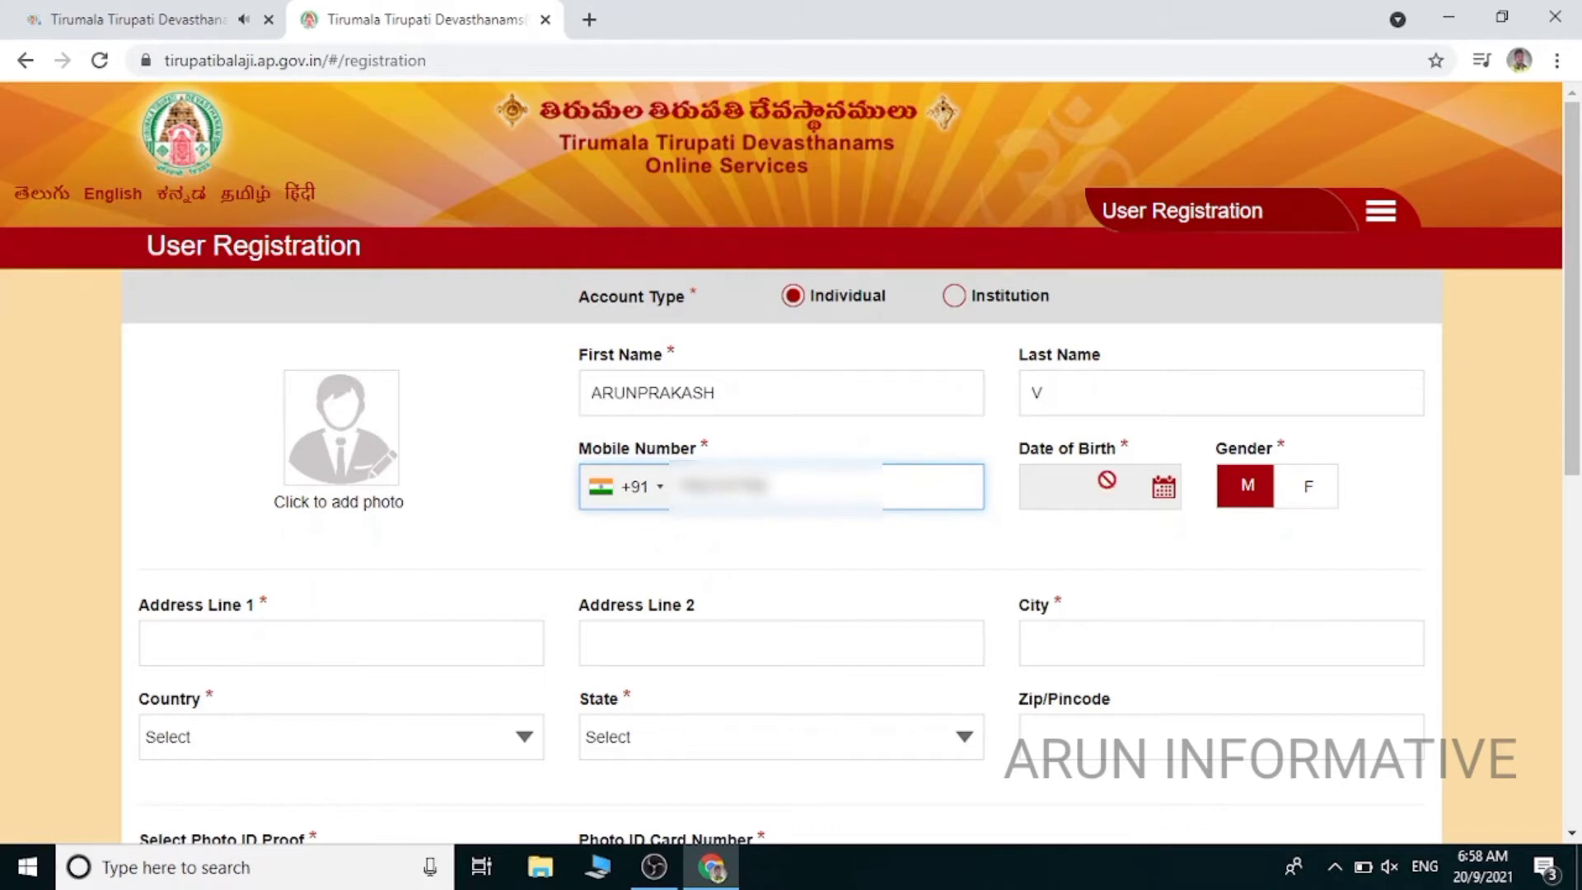
- Pick the birth year, month and day in the Date of Birth calendar
left_click(1164, 486)
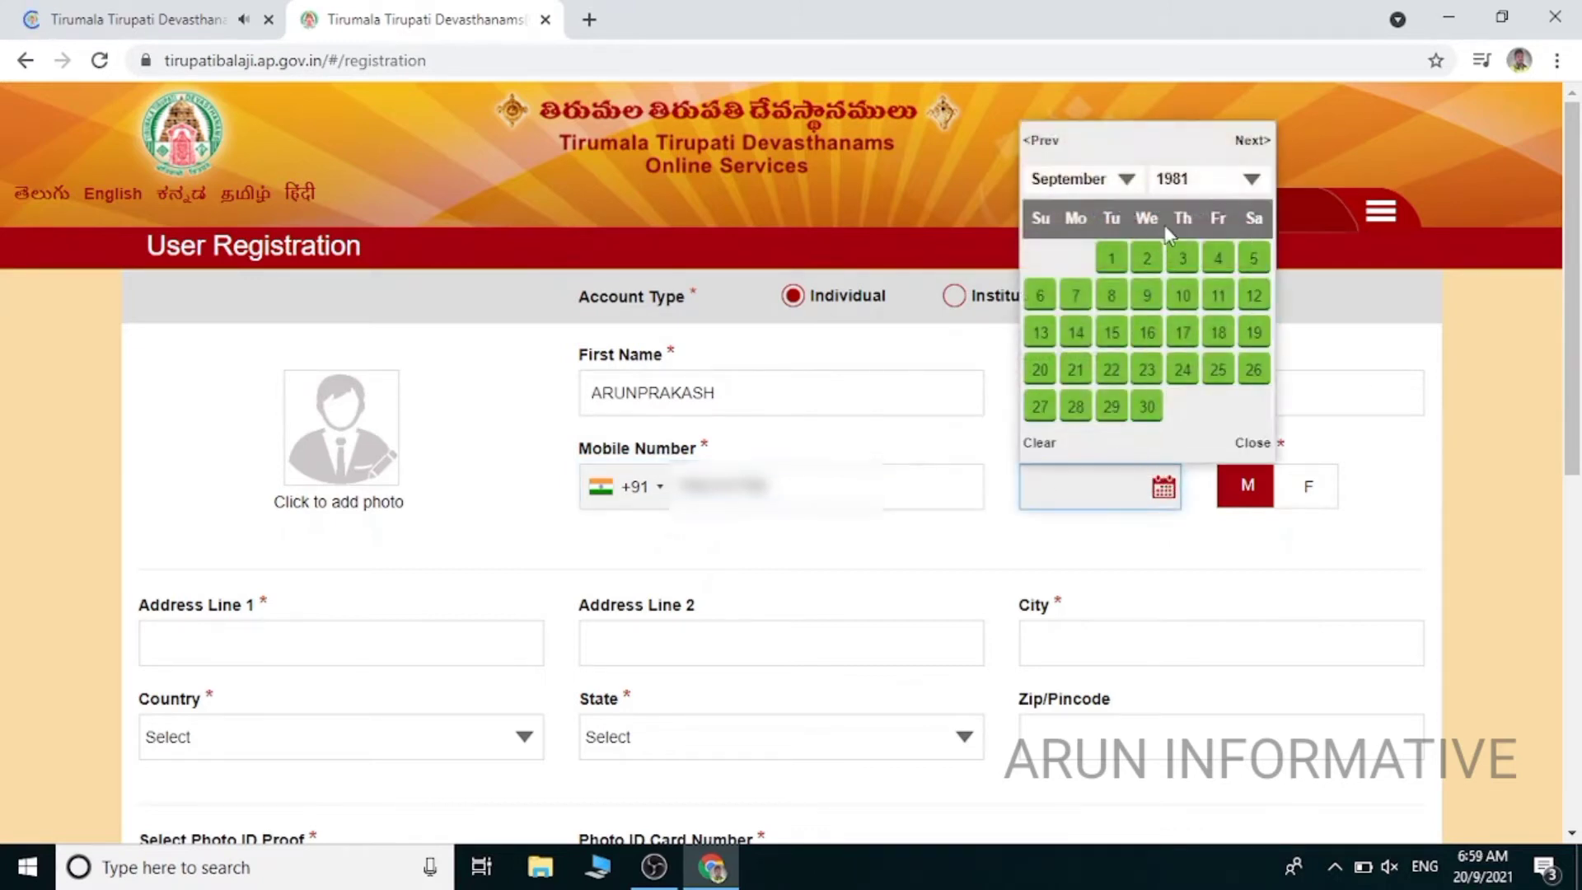
left_click(1189, 183)
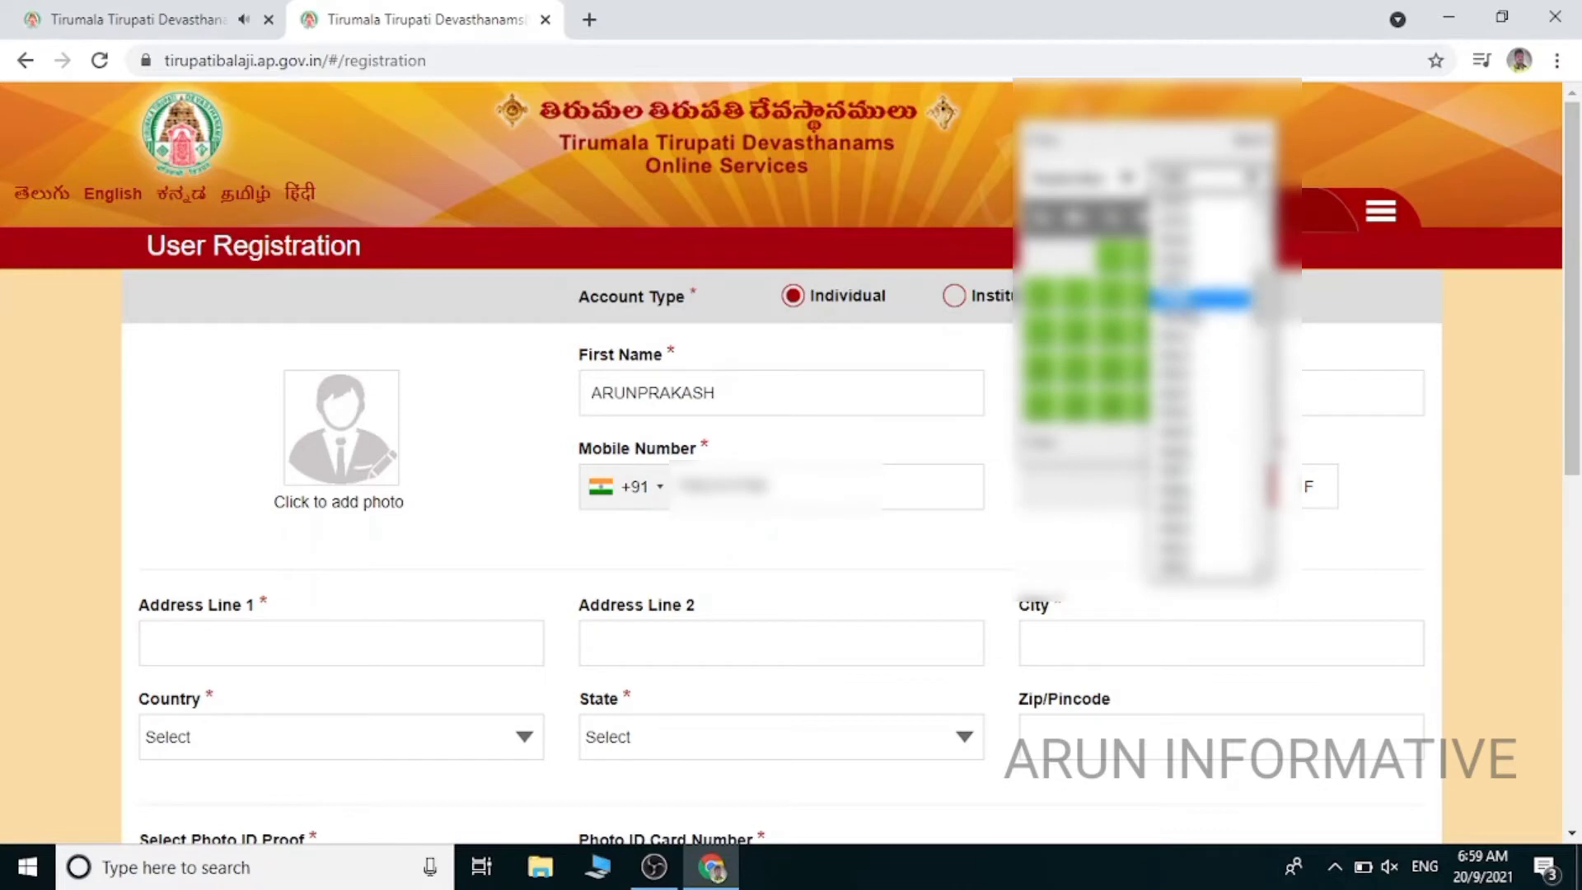
left_click(1203, 298)
left_click(1079, 178)
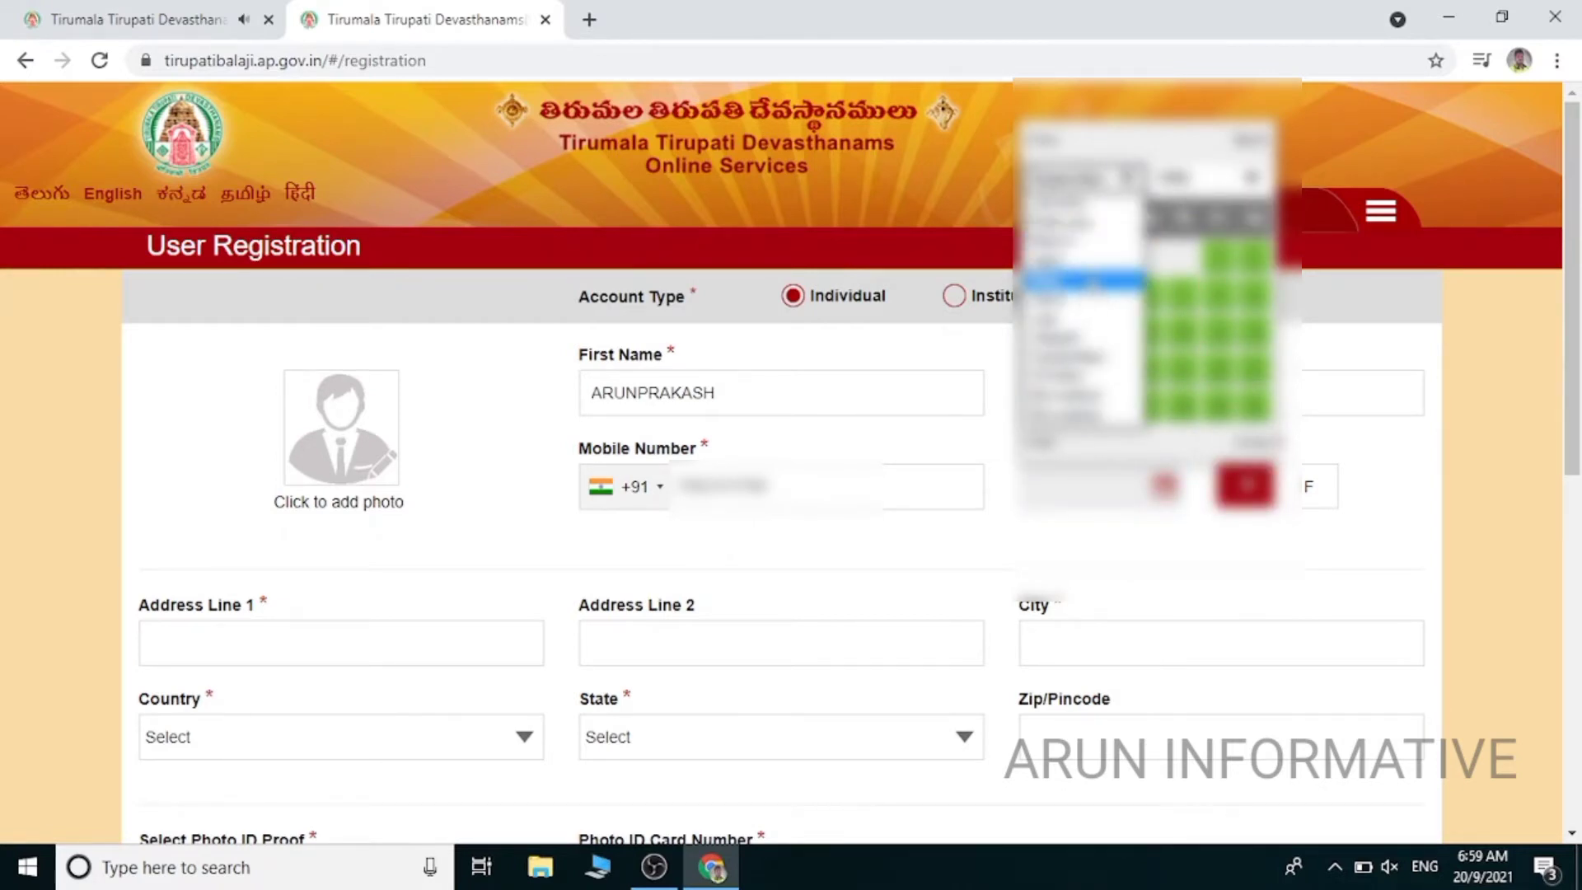
left_click(1080, 281)
left_click(1115, 307)
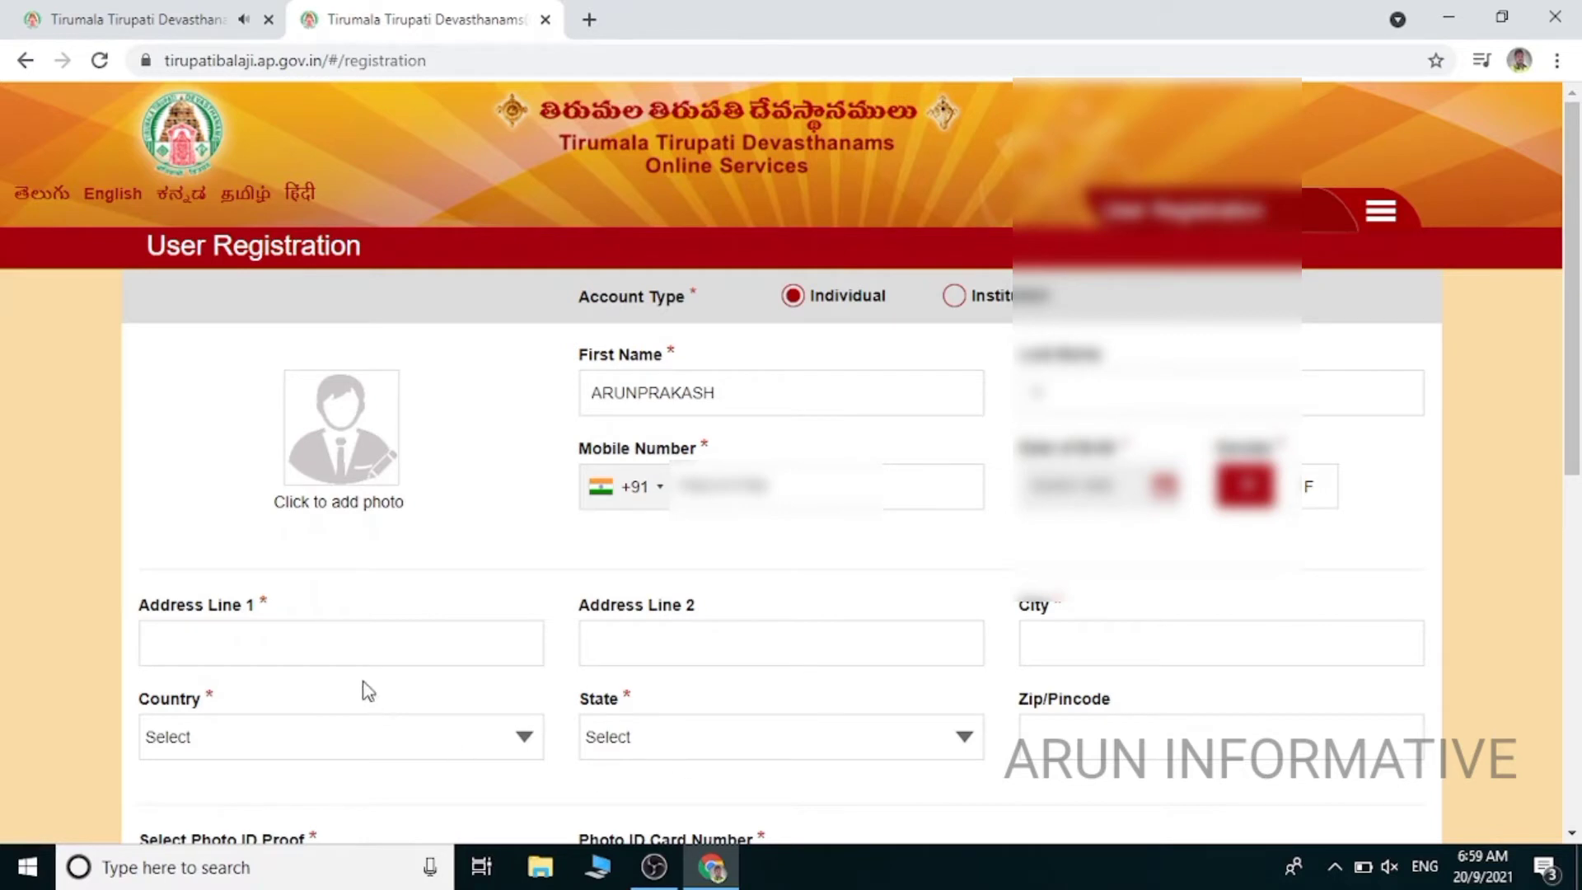
- Enter the user's Address Line 1, Address Line 2 and city
left_click(377, 637)
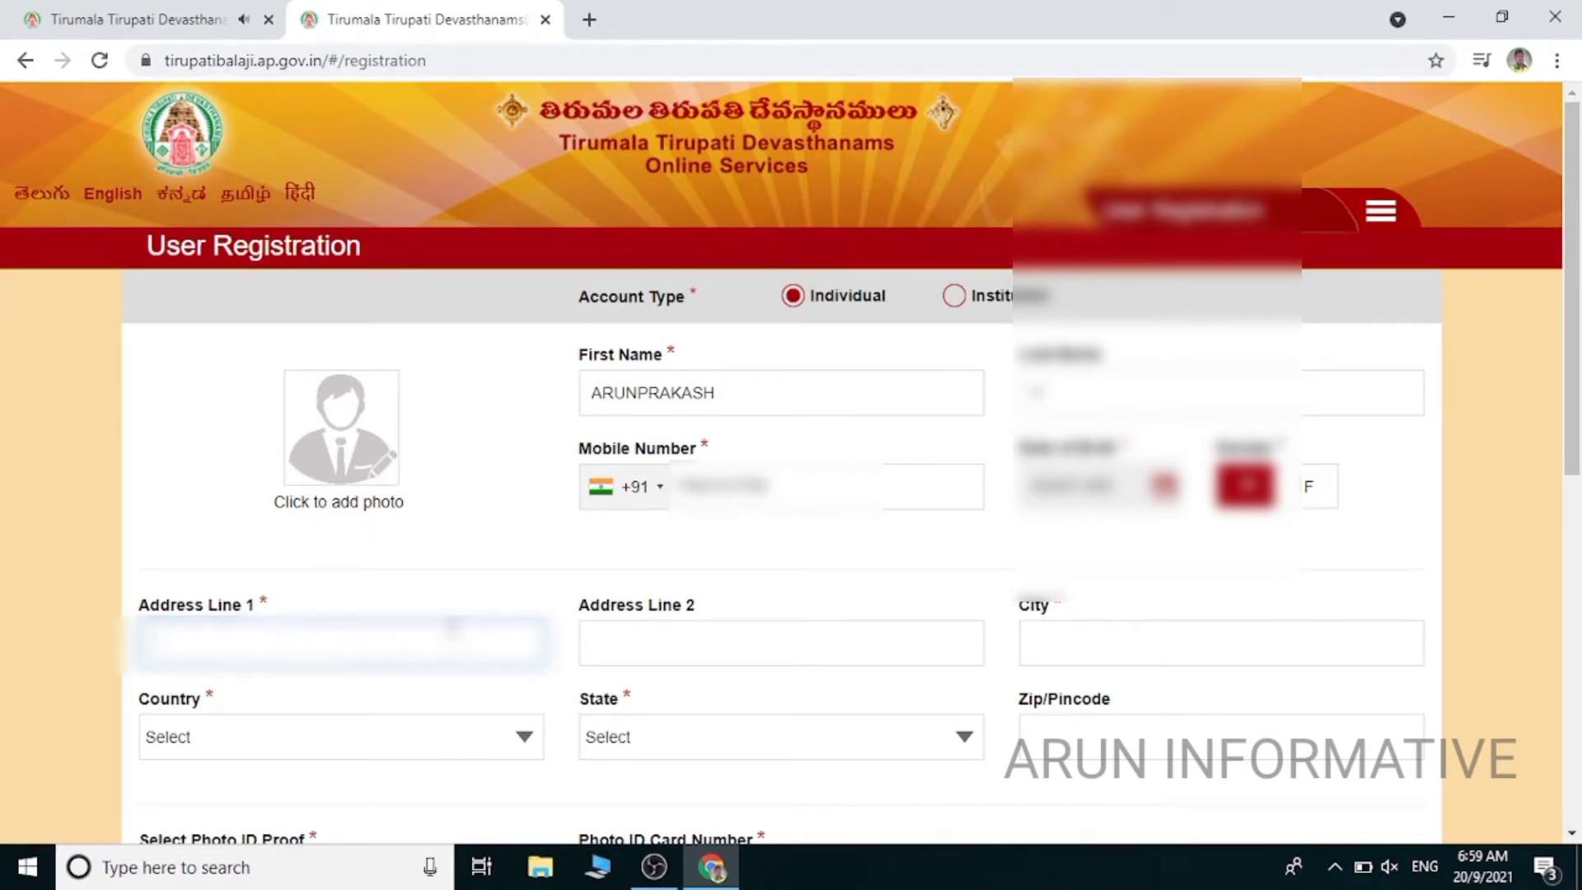
type("1234567")
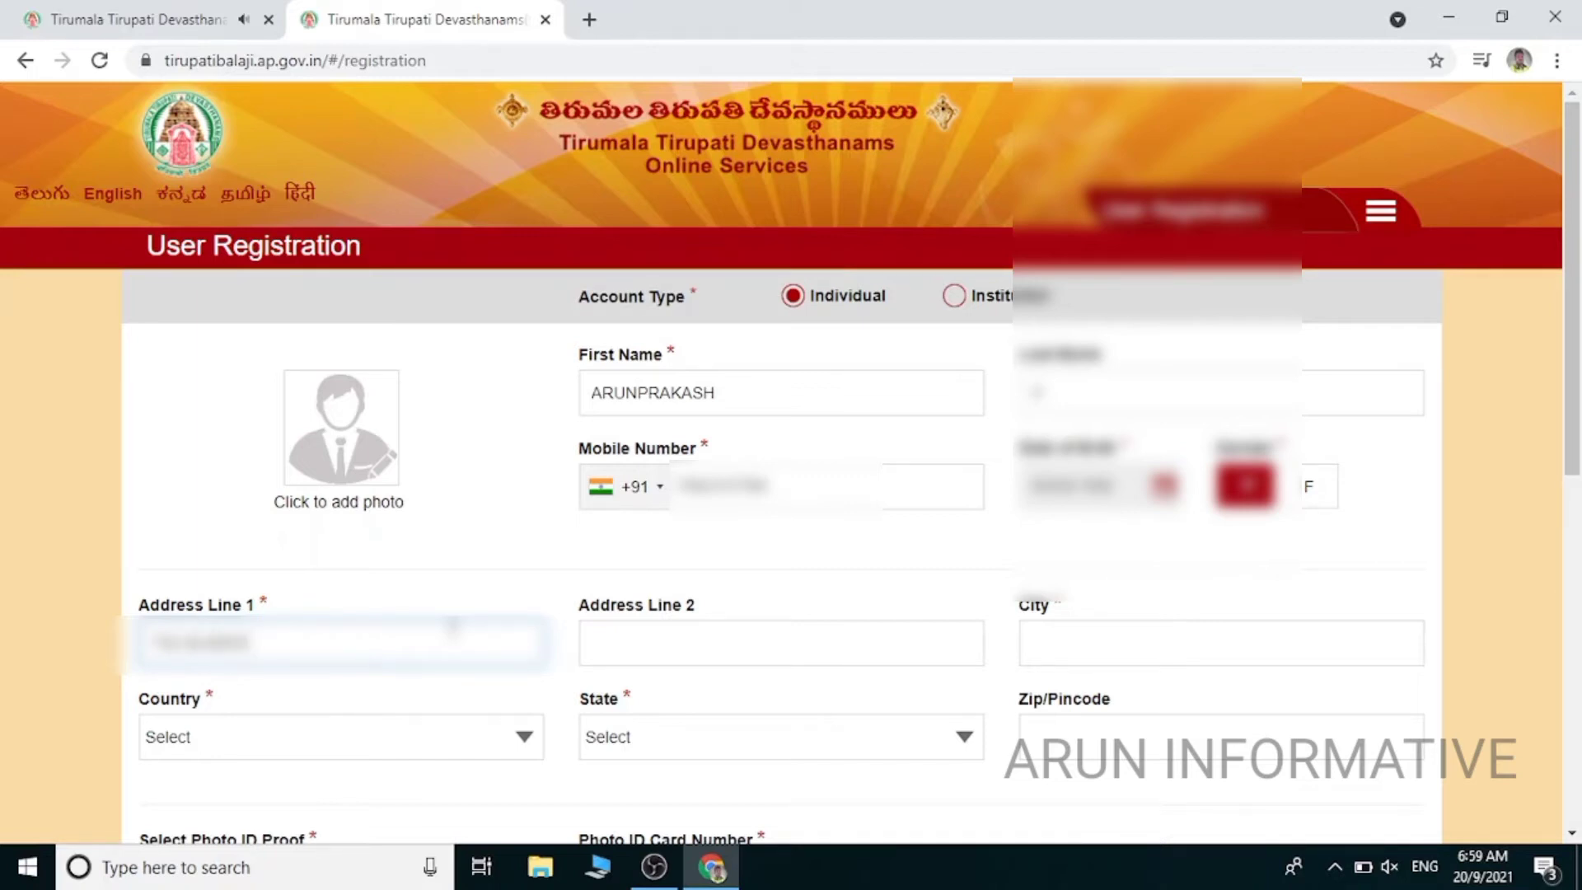
type("8901234")
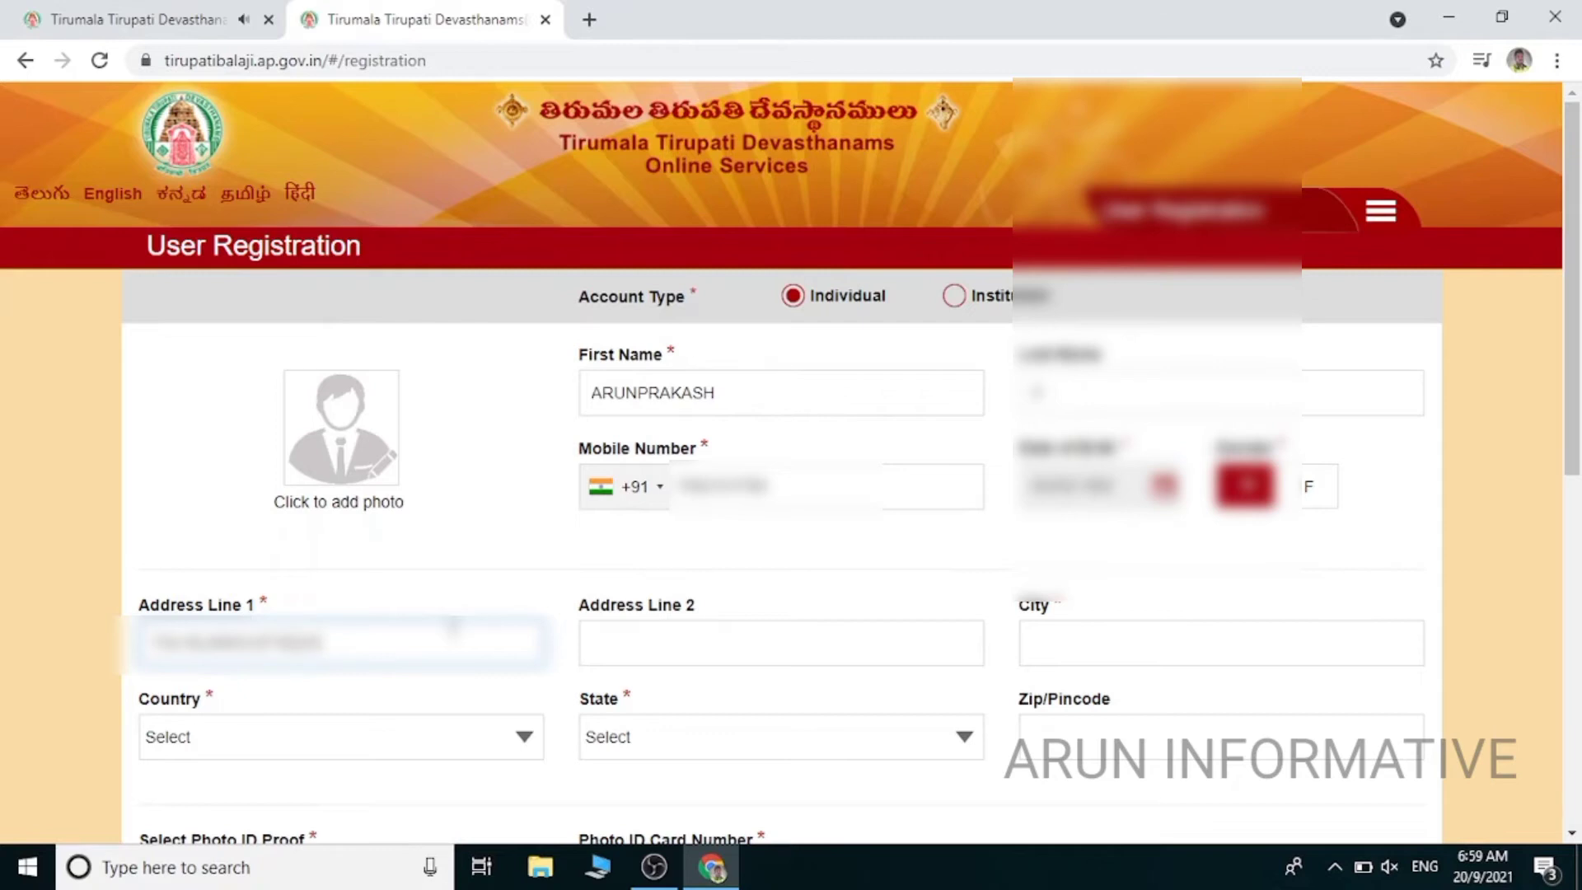
type("5678901234567")
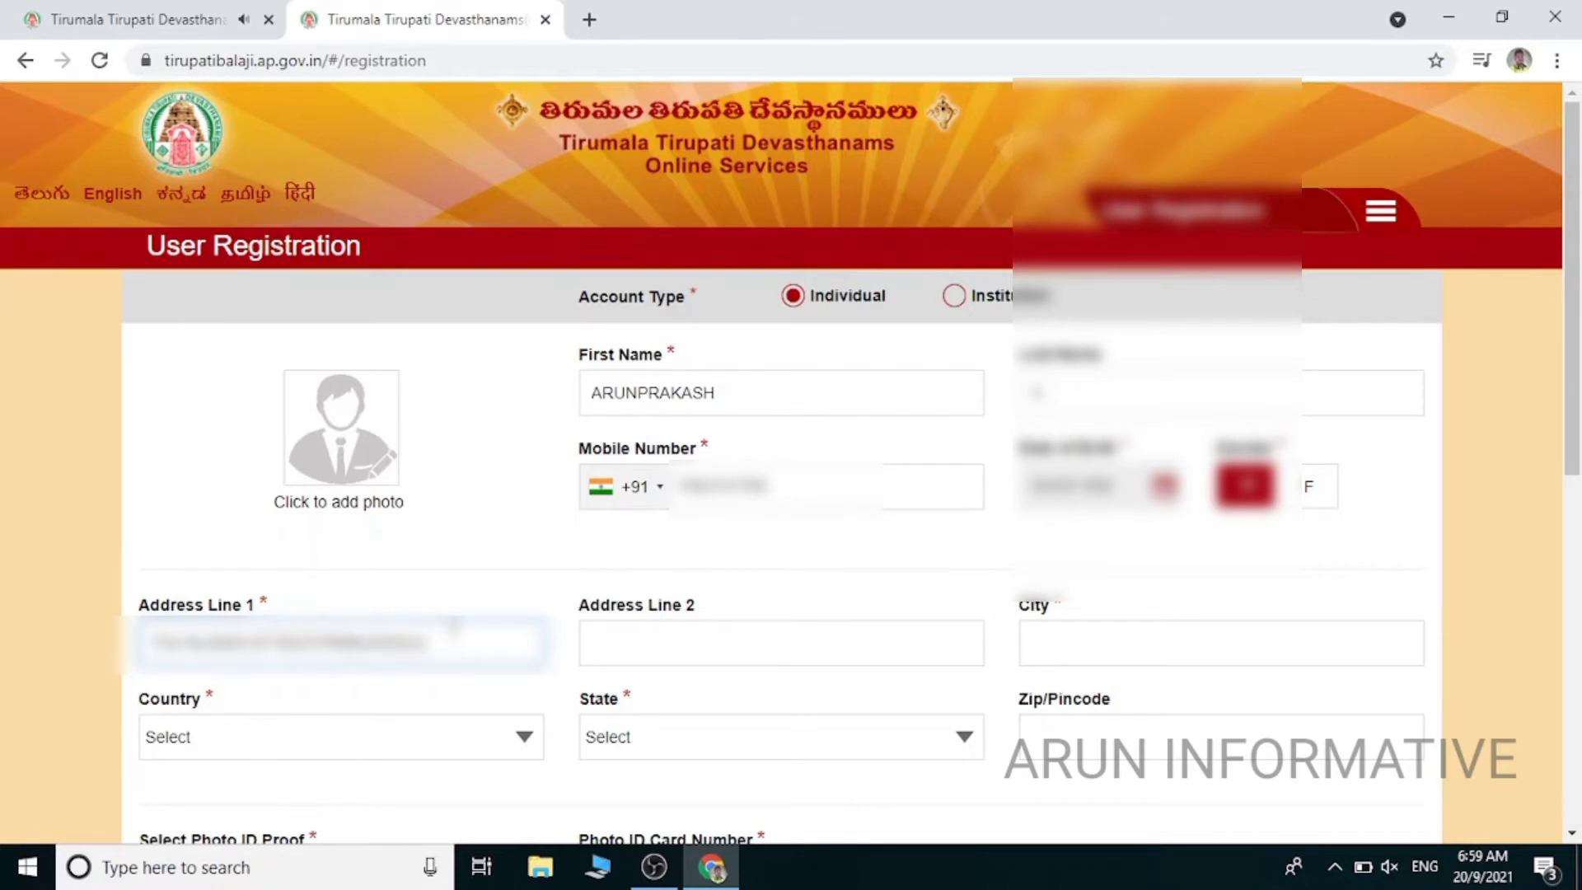
left_click(644, 637)
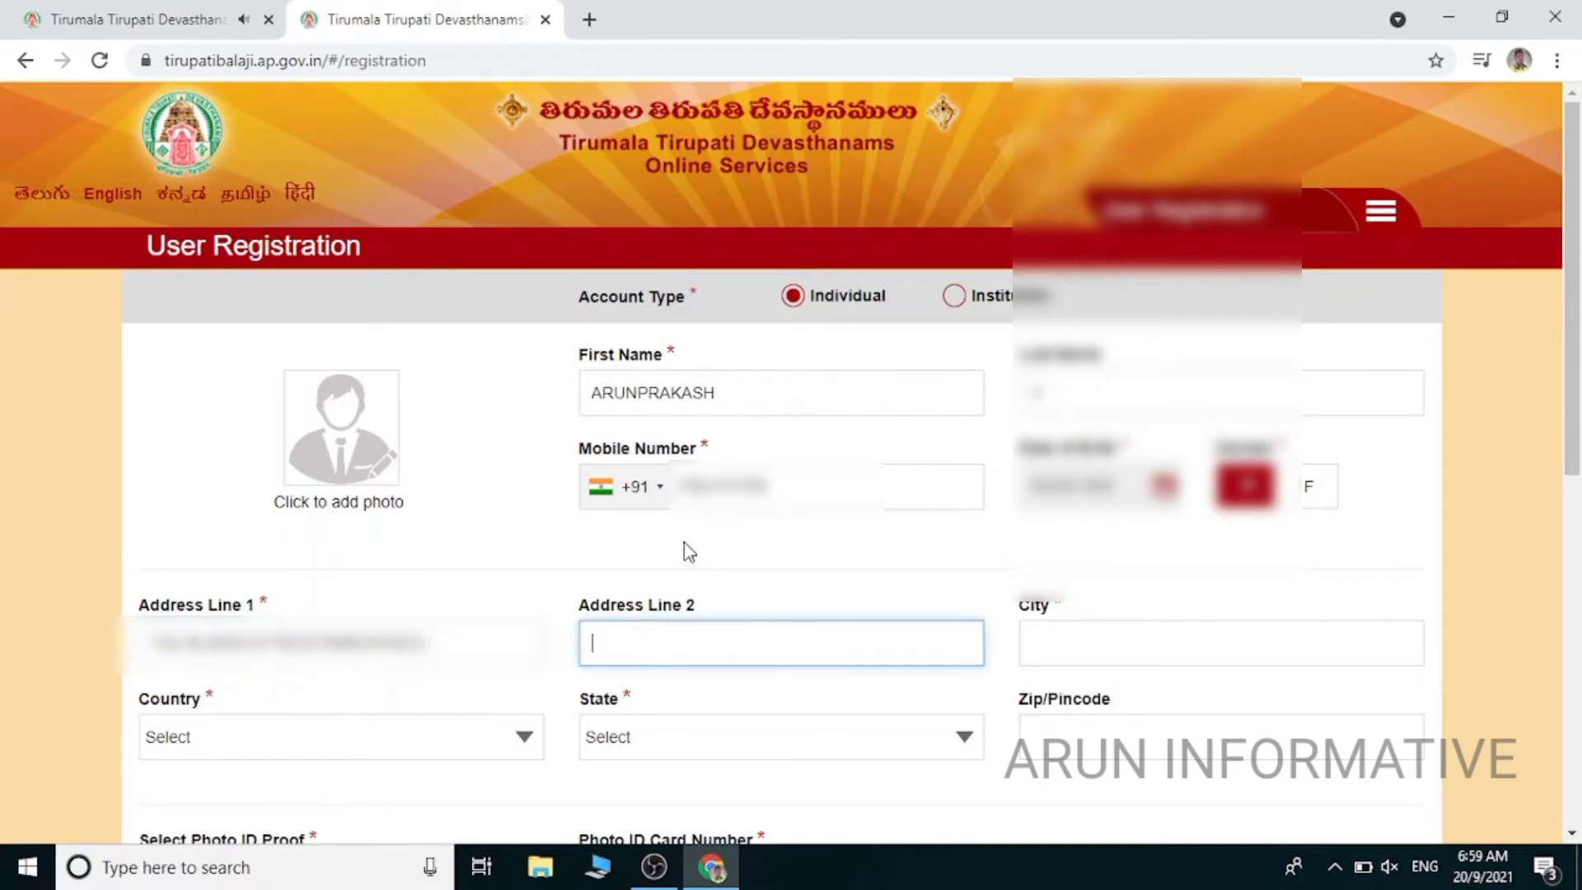
type("12/3456789")
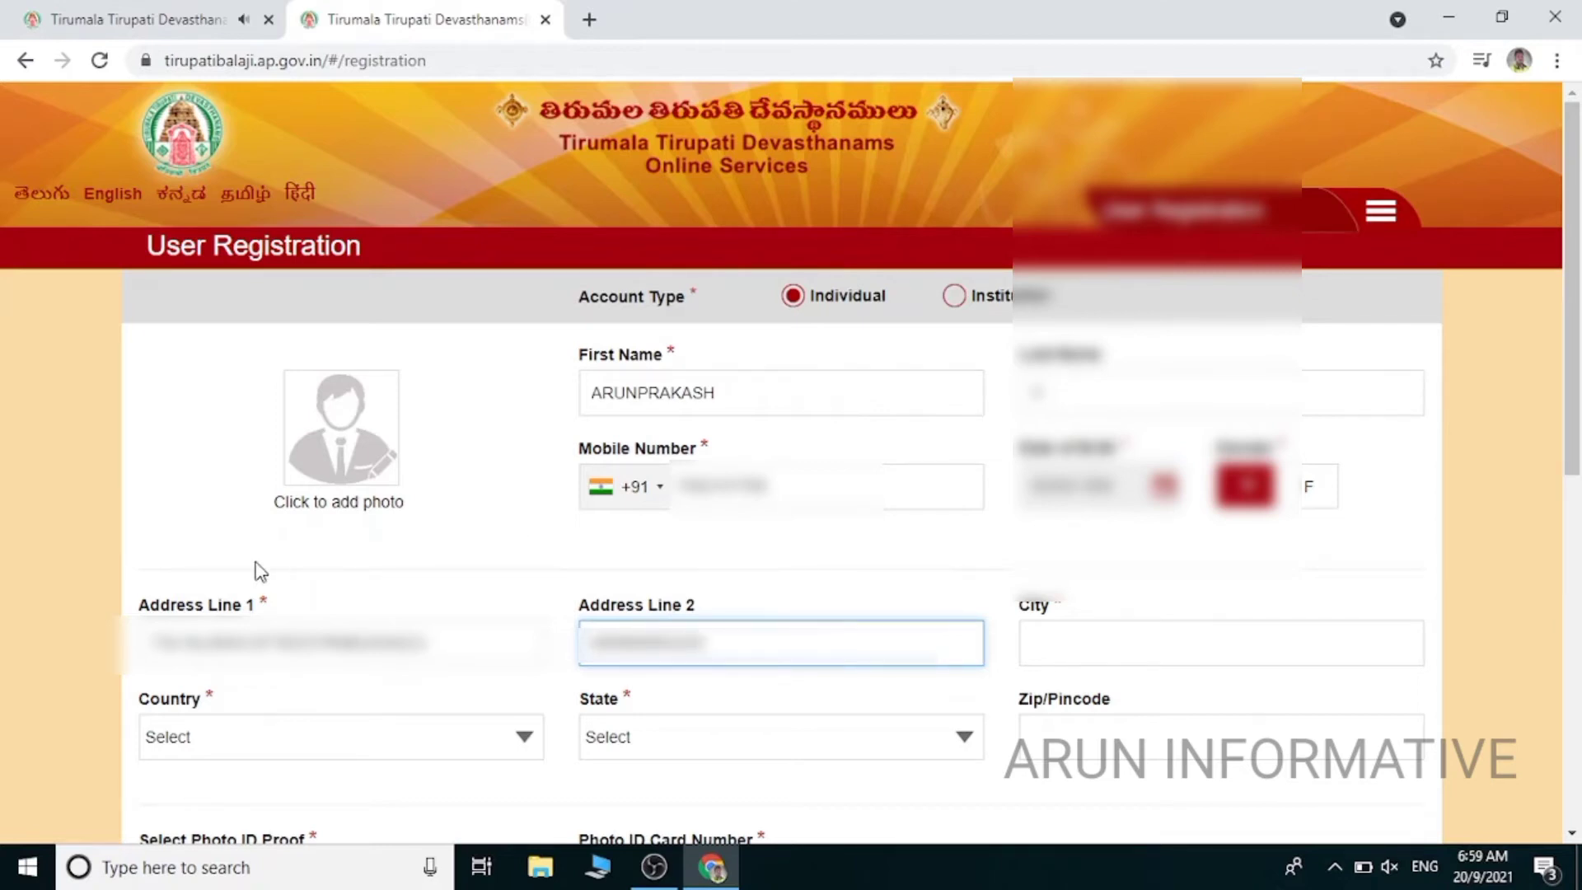
left_click(1108, 639)
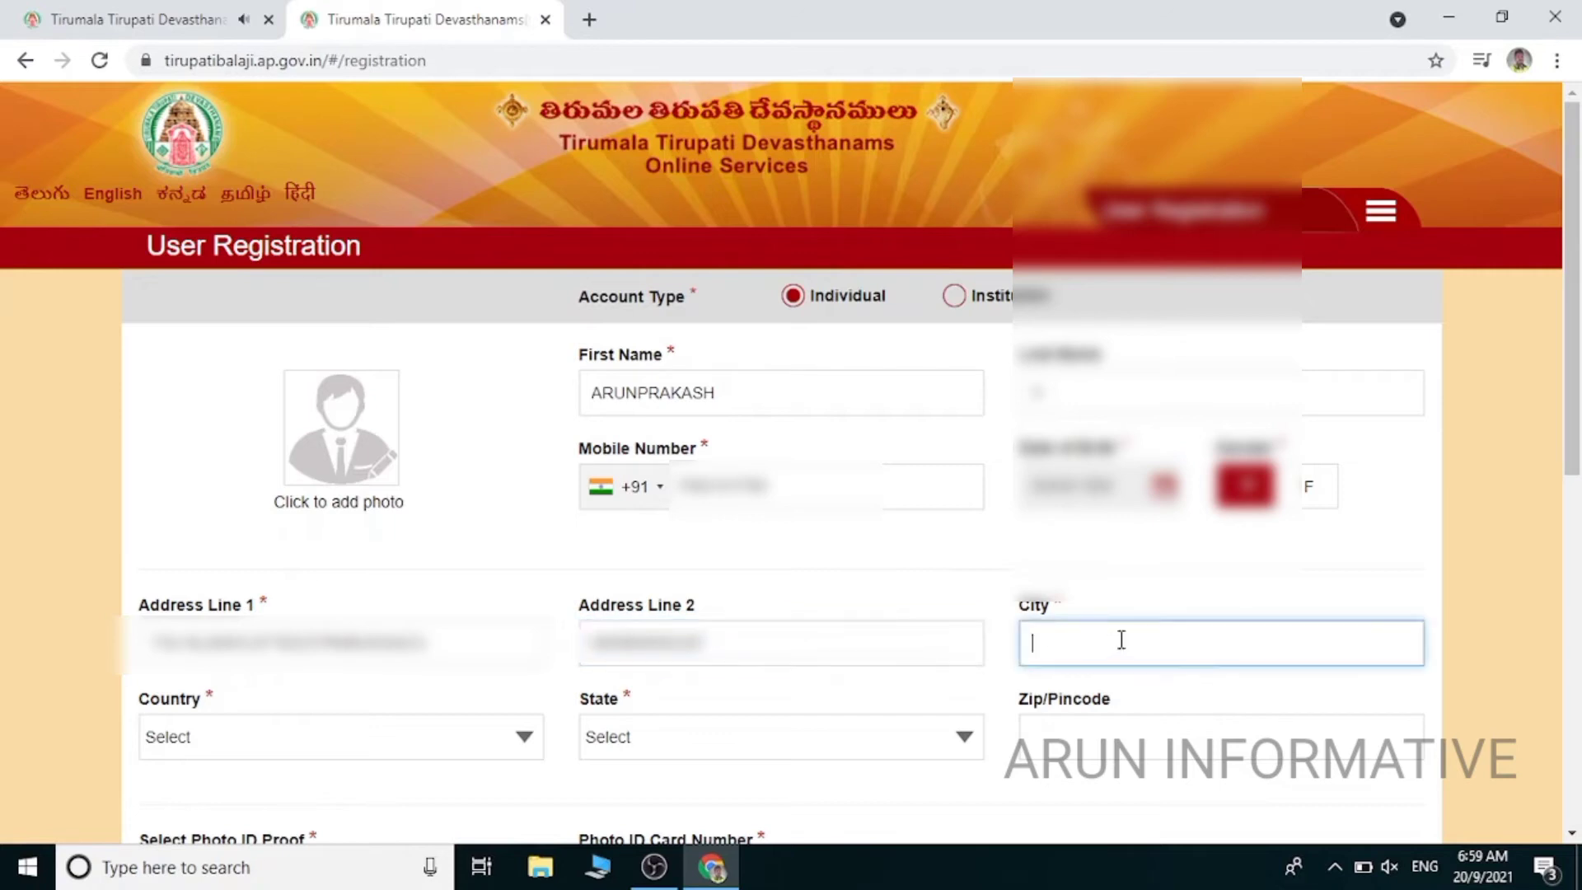
type("Trichira")
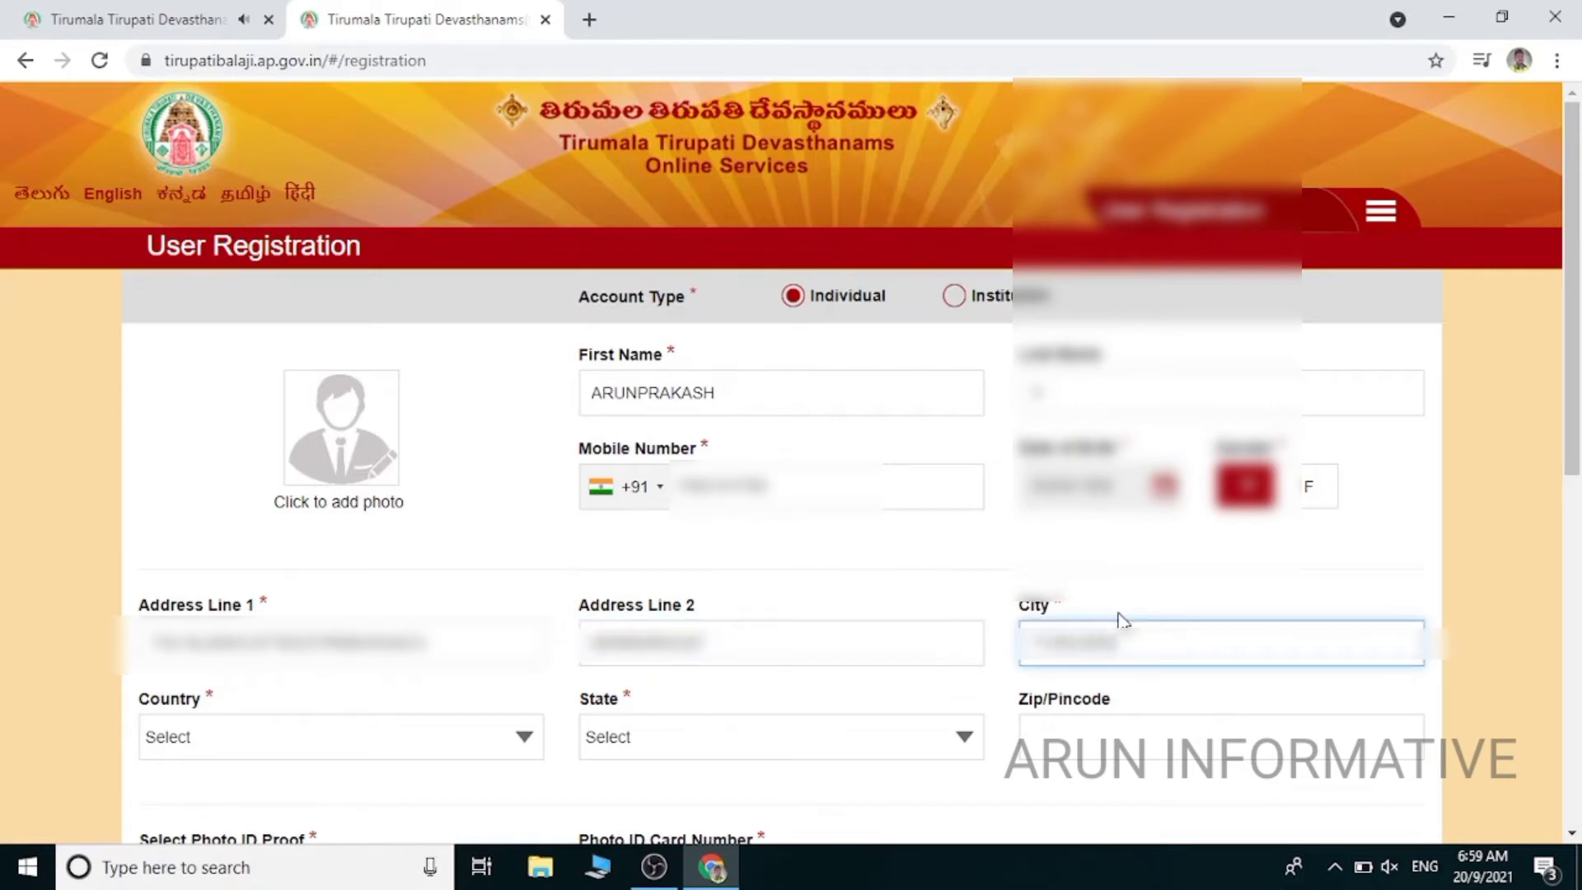
type("pa")
- Select India as Country and Tamil Nadu as State, then enter the Zip/Pincode
left_click(293, 747)
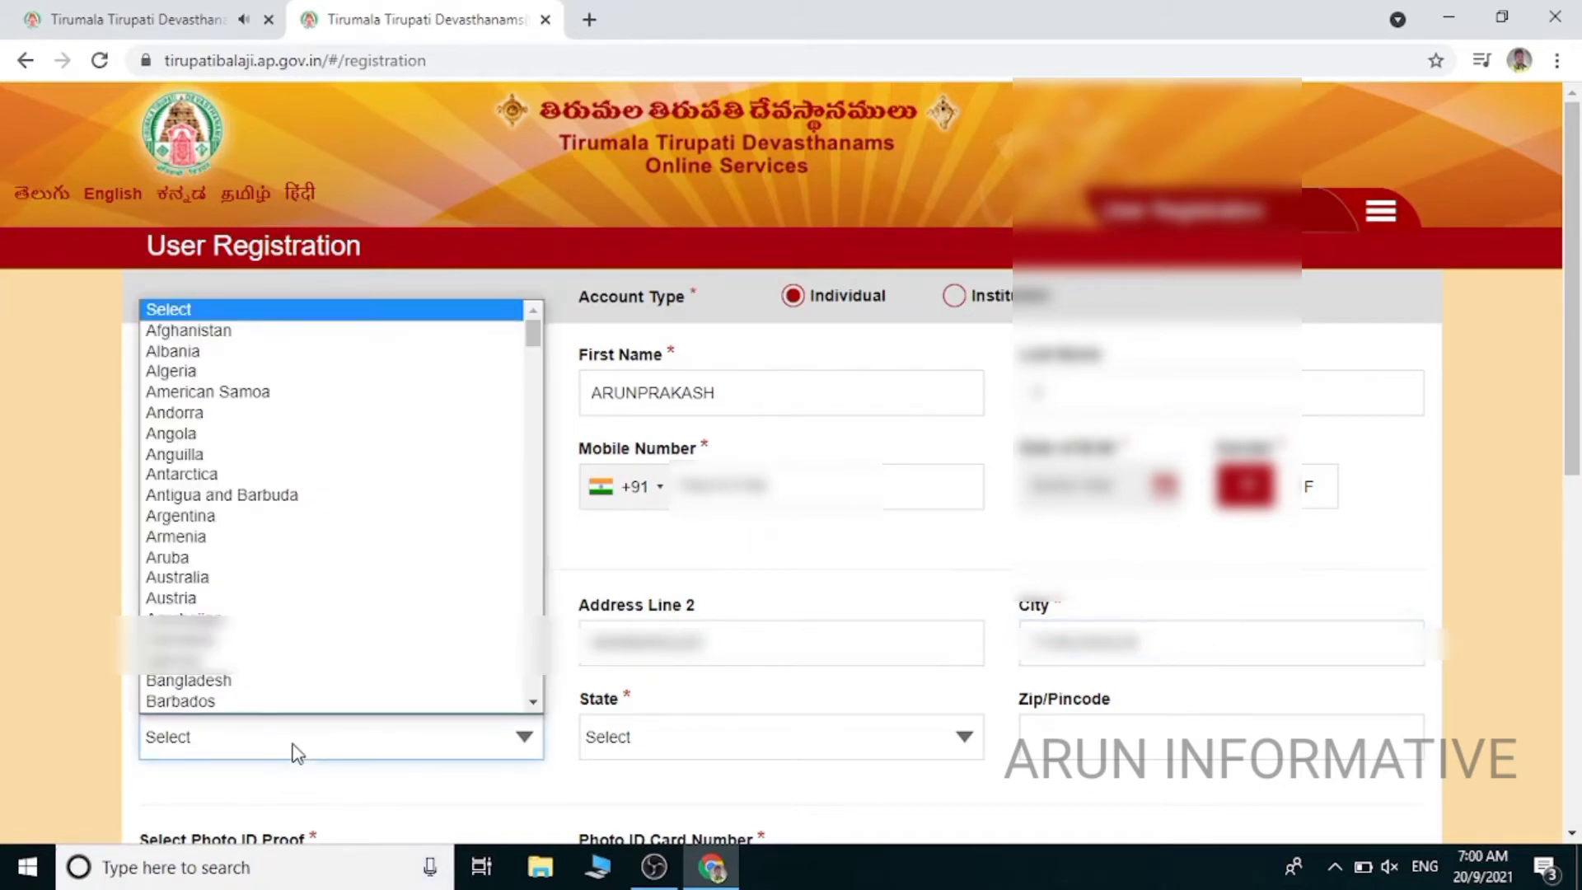
scroll(248, 619, "down", 1)
type("in")
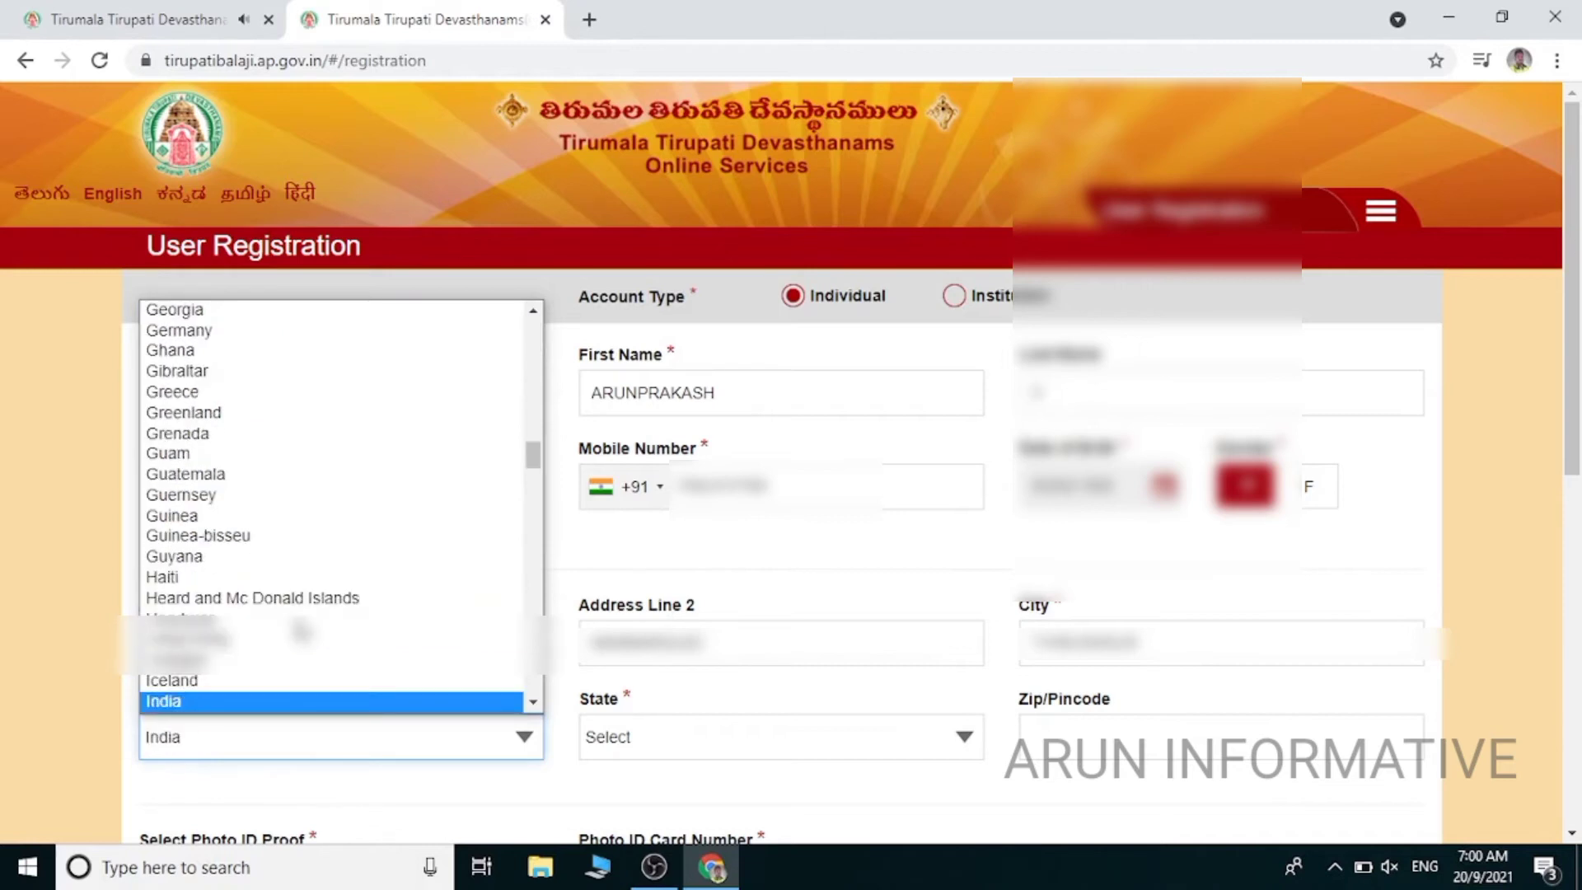
key("Return")
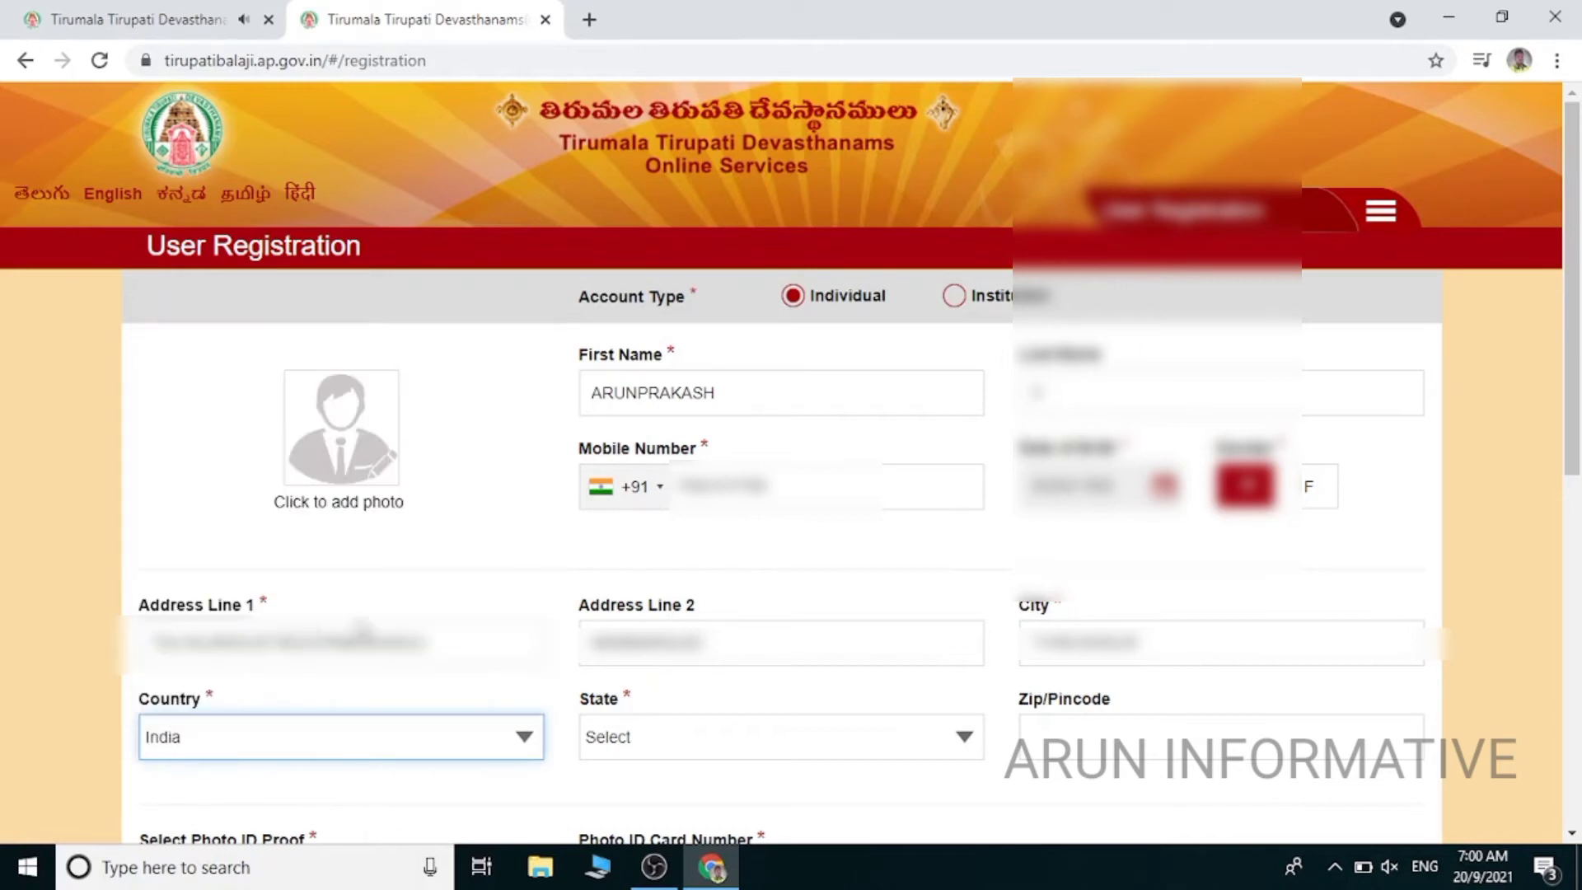
left_click(742, 745)
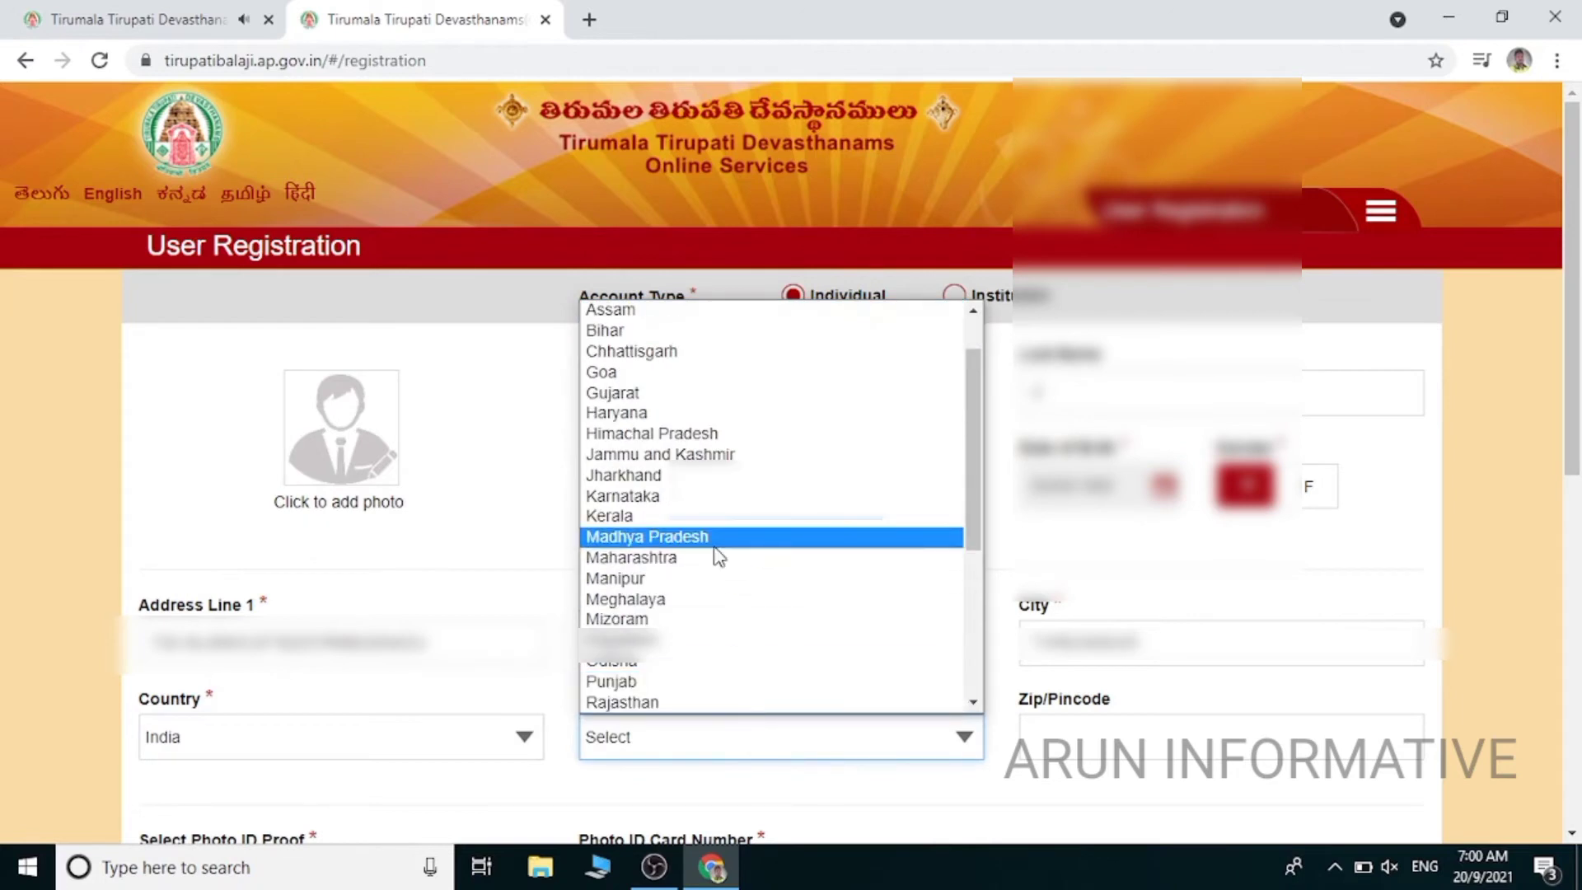
type("t")
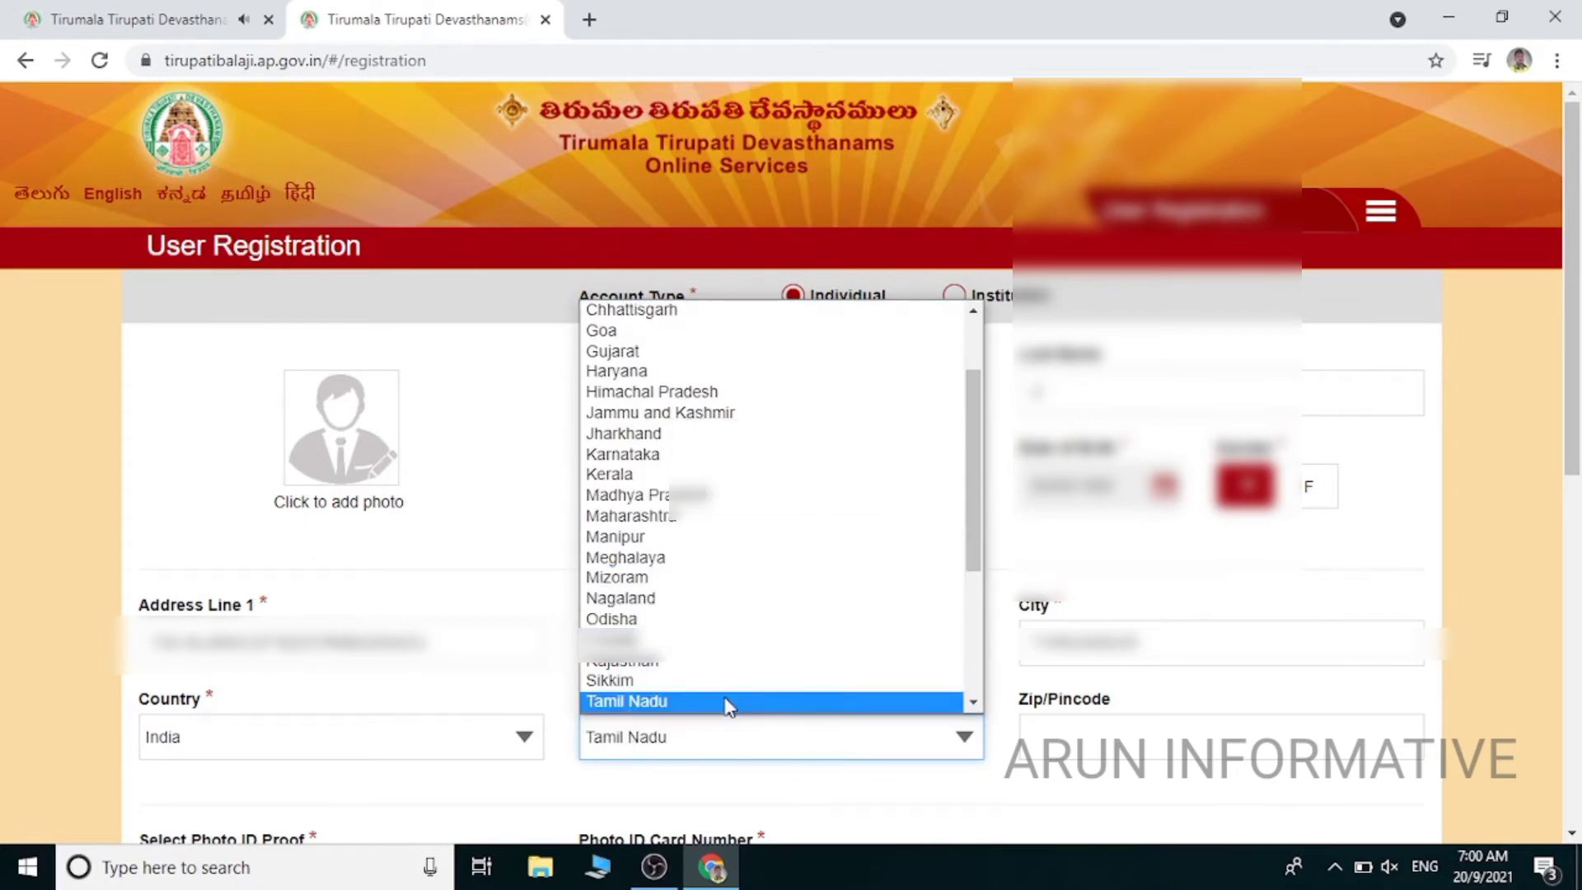
left_click(728, 703)
left_click(1151, 744)
type("600")
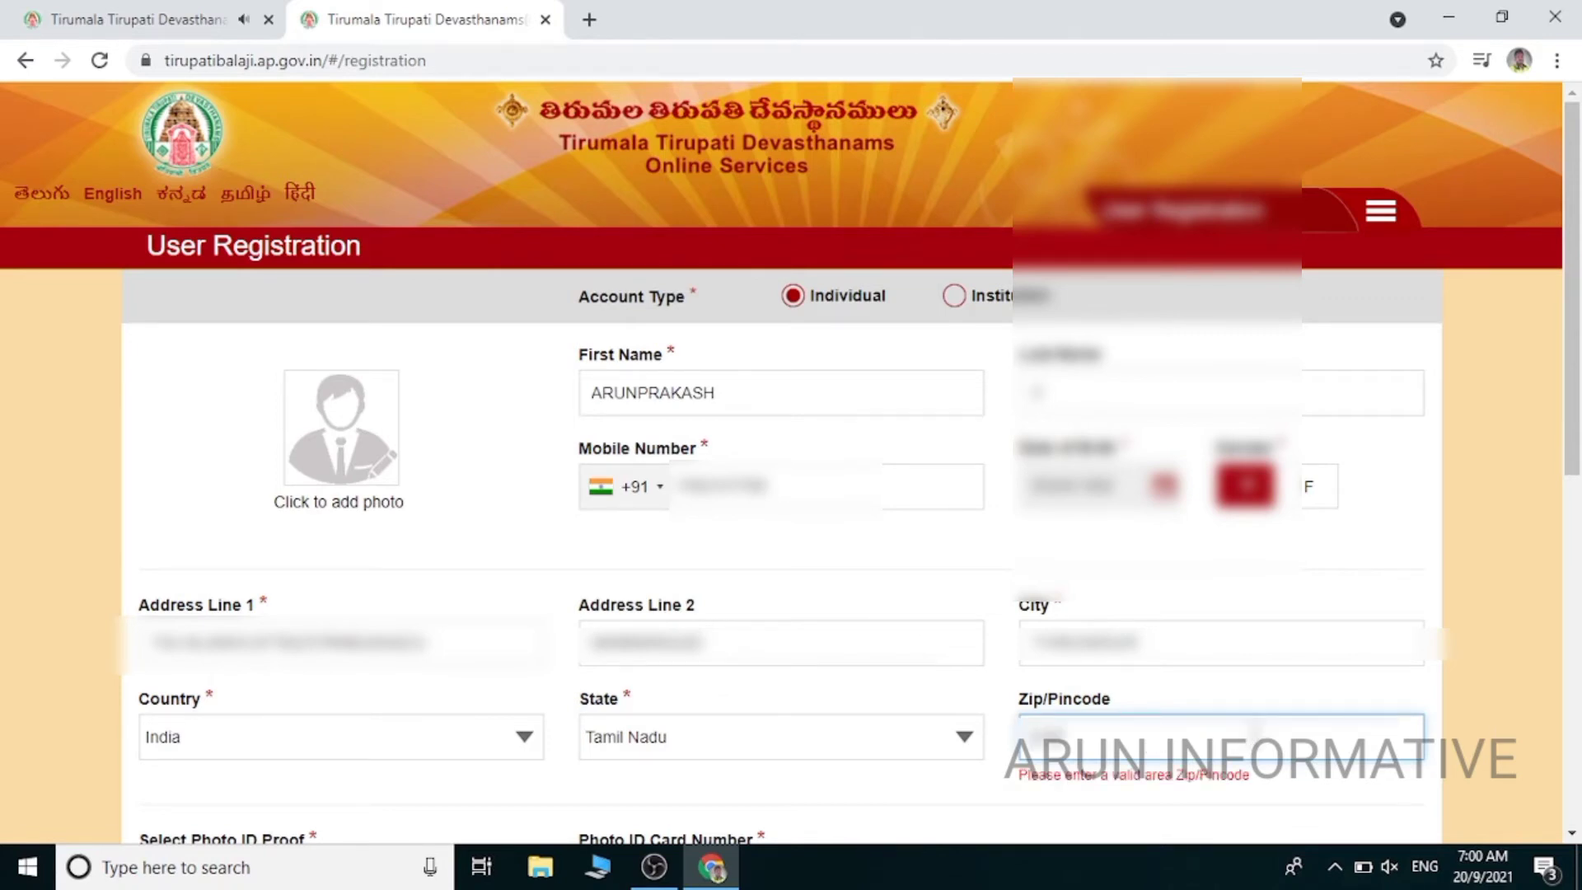
type("01")
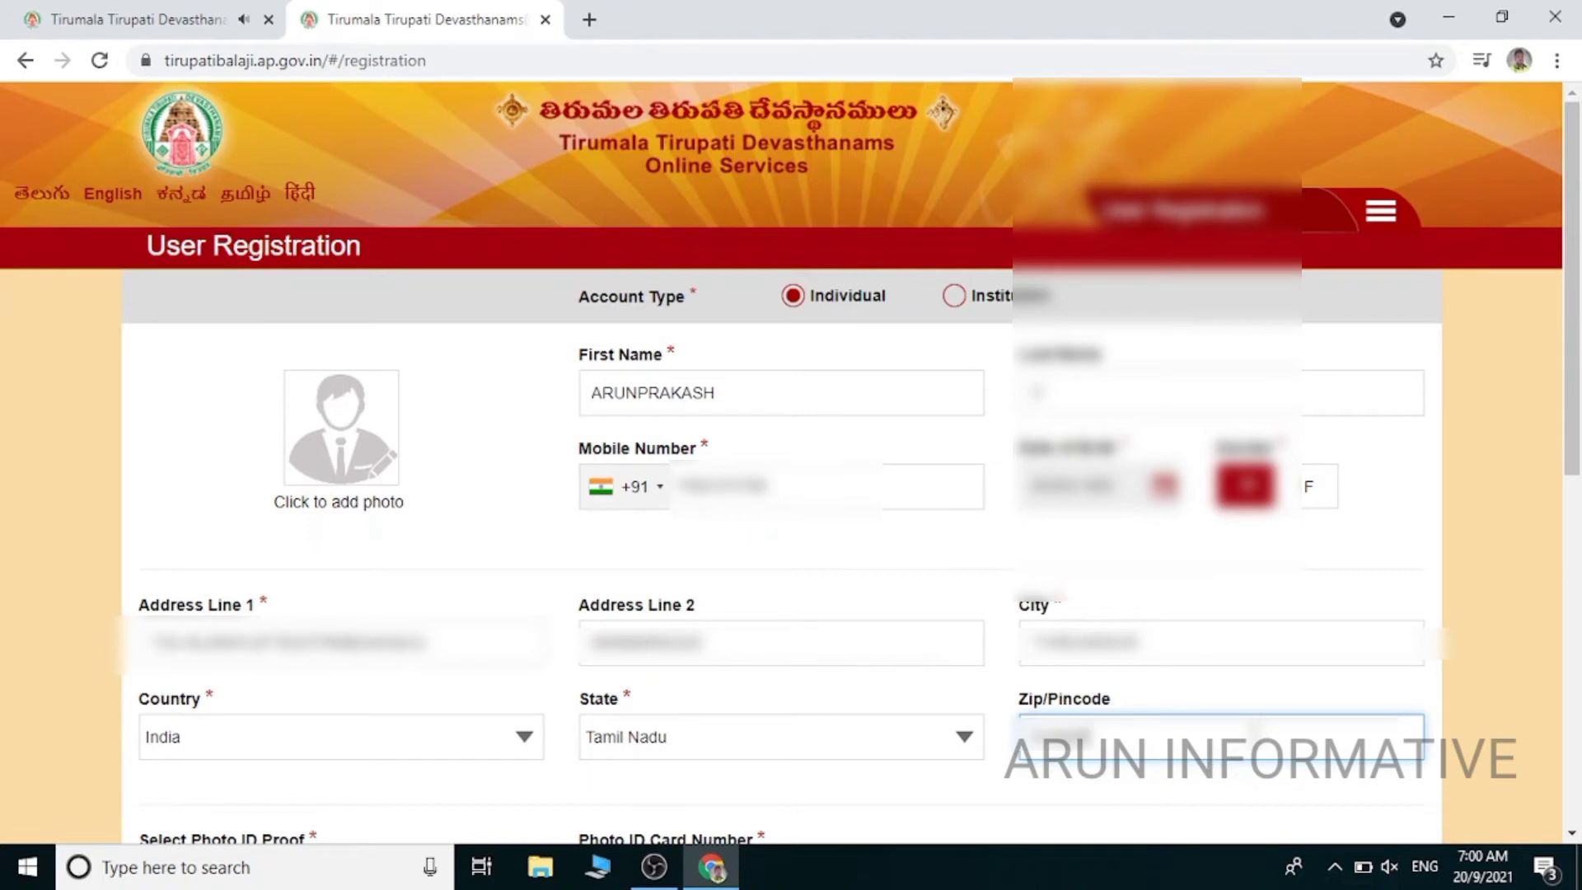
type("1")
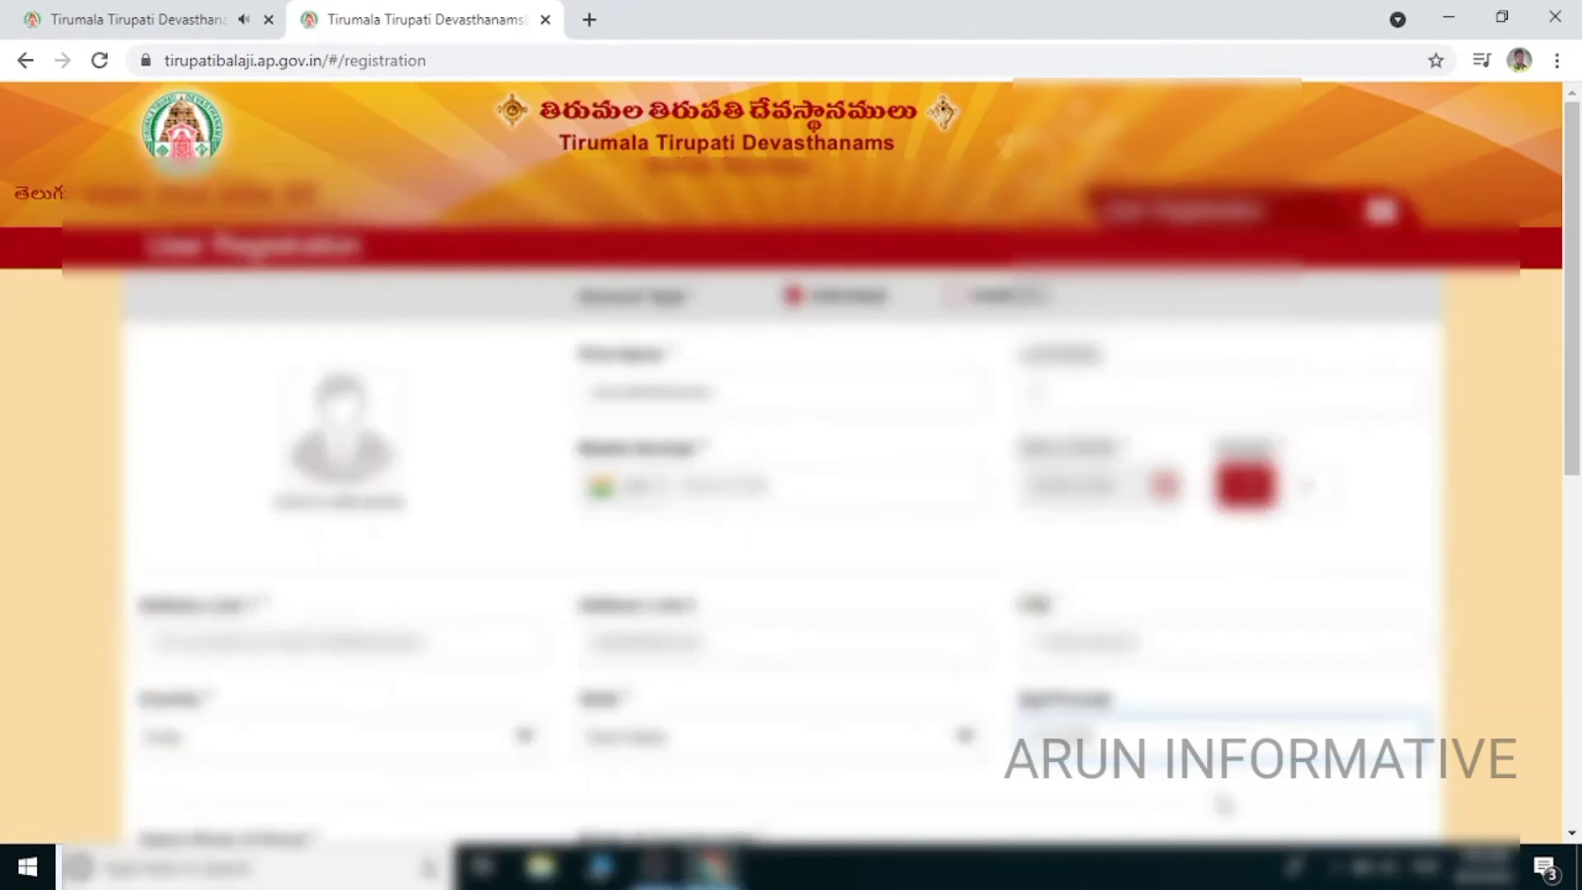
- Choose Aadhaar Card as the photo ID proof and enter the Aadhaar number
scroll(1219, 794, "down", 3)
scroll(1222, 806, "down", 4)
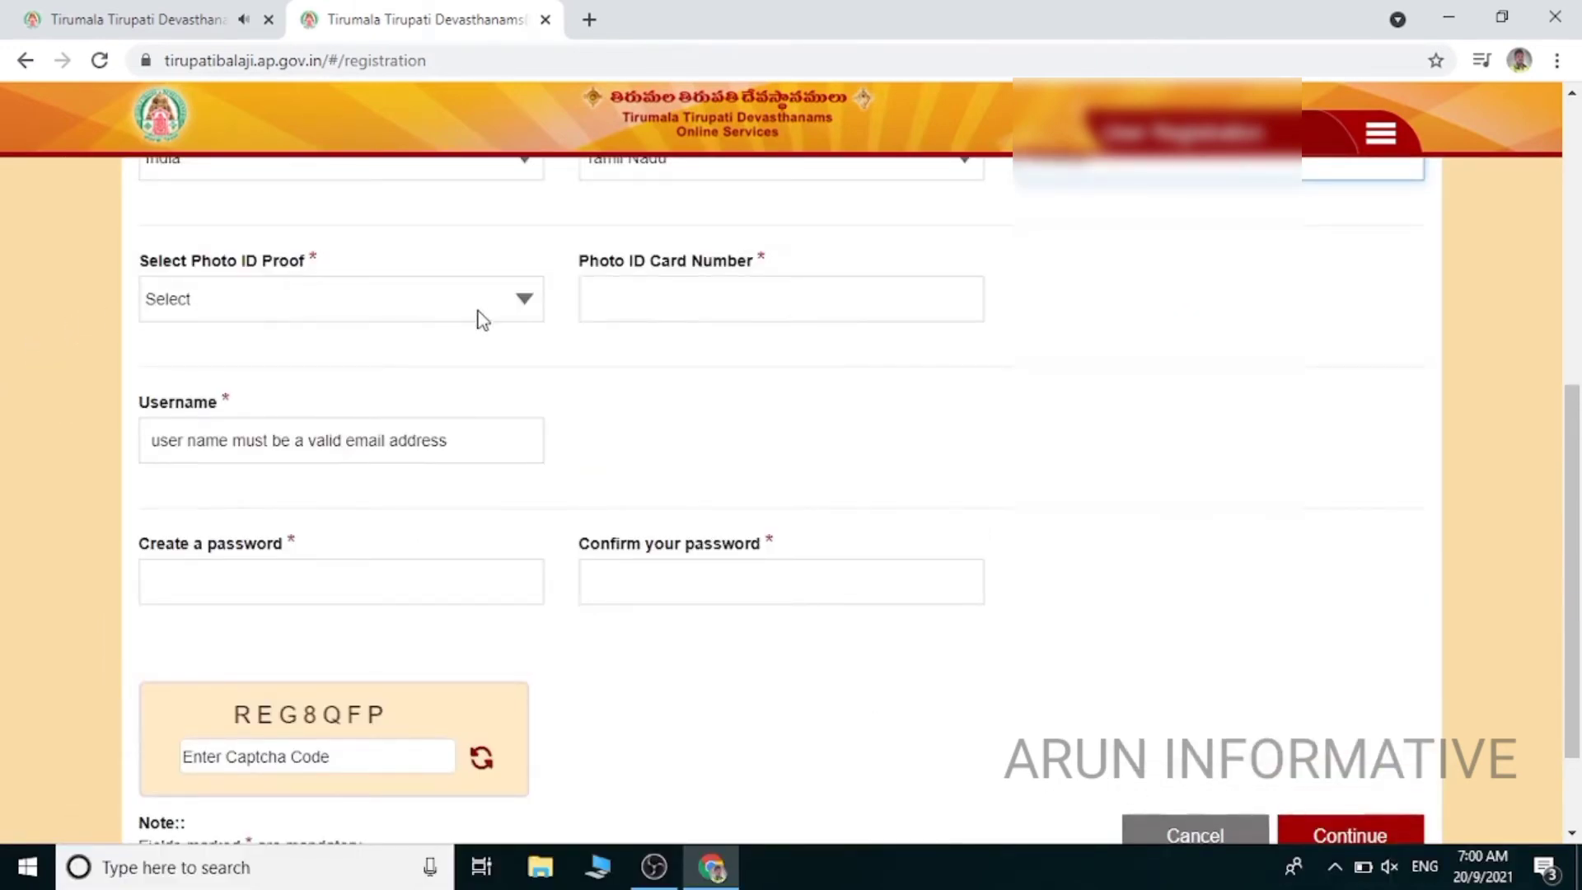
left_click(514, 313)
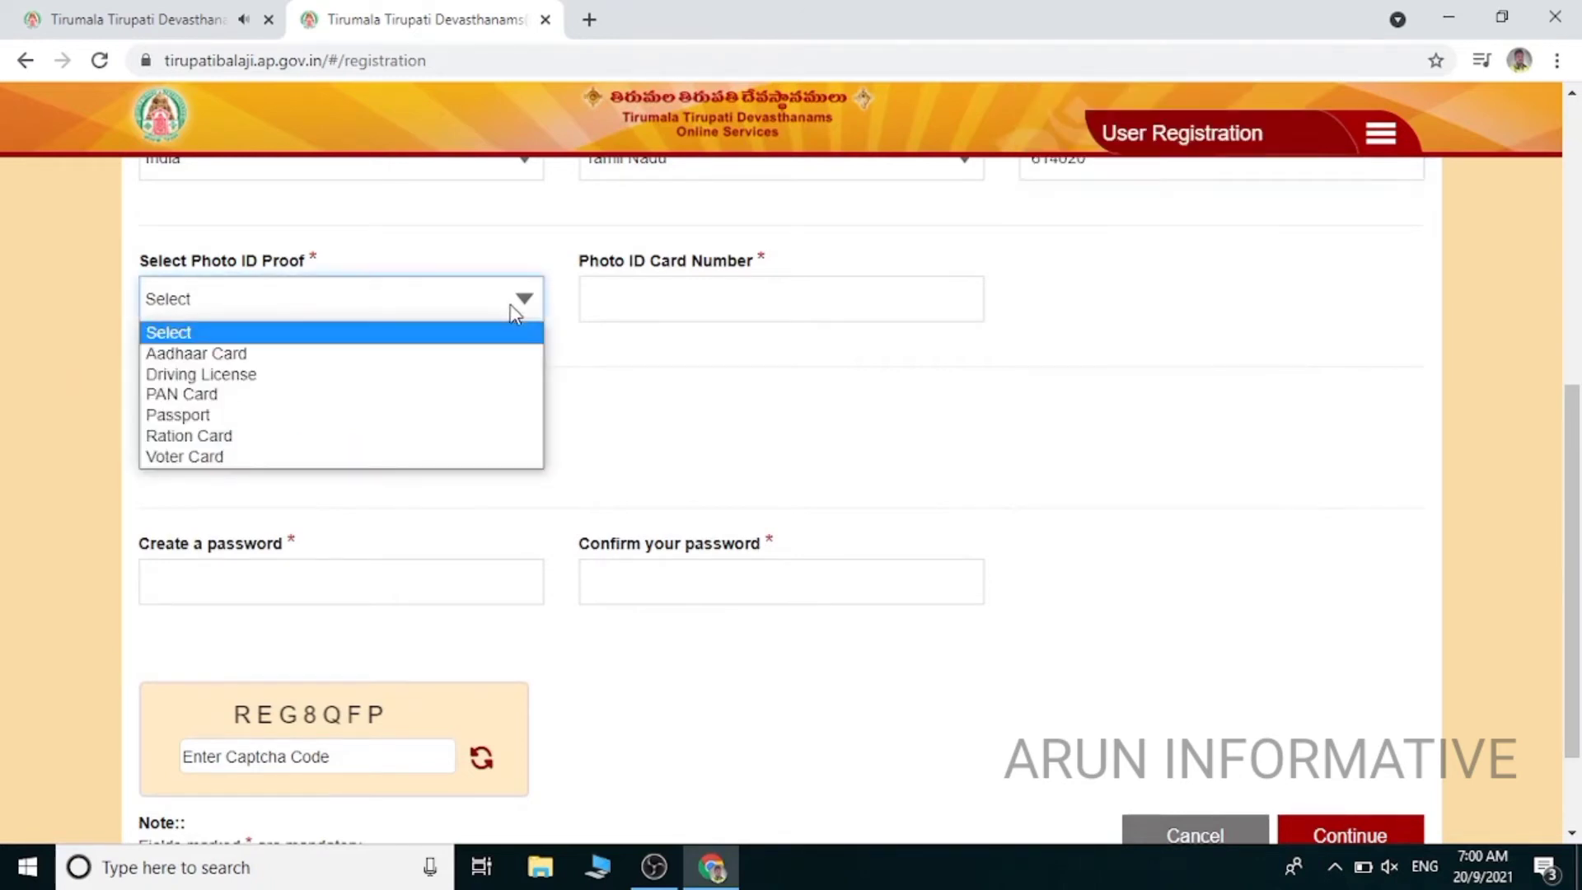
left_click(473, 363)
left_click(636, 310)
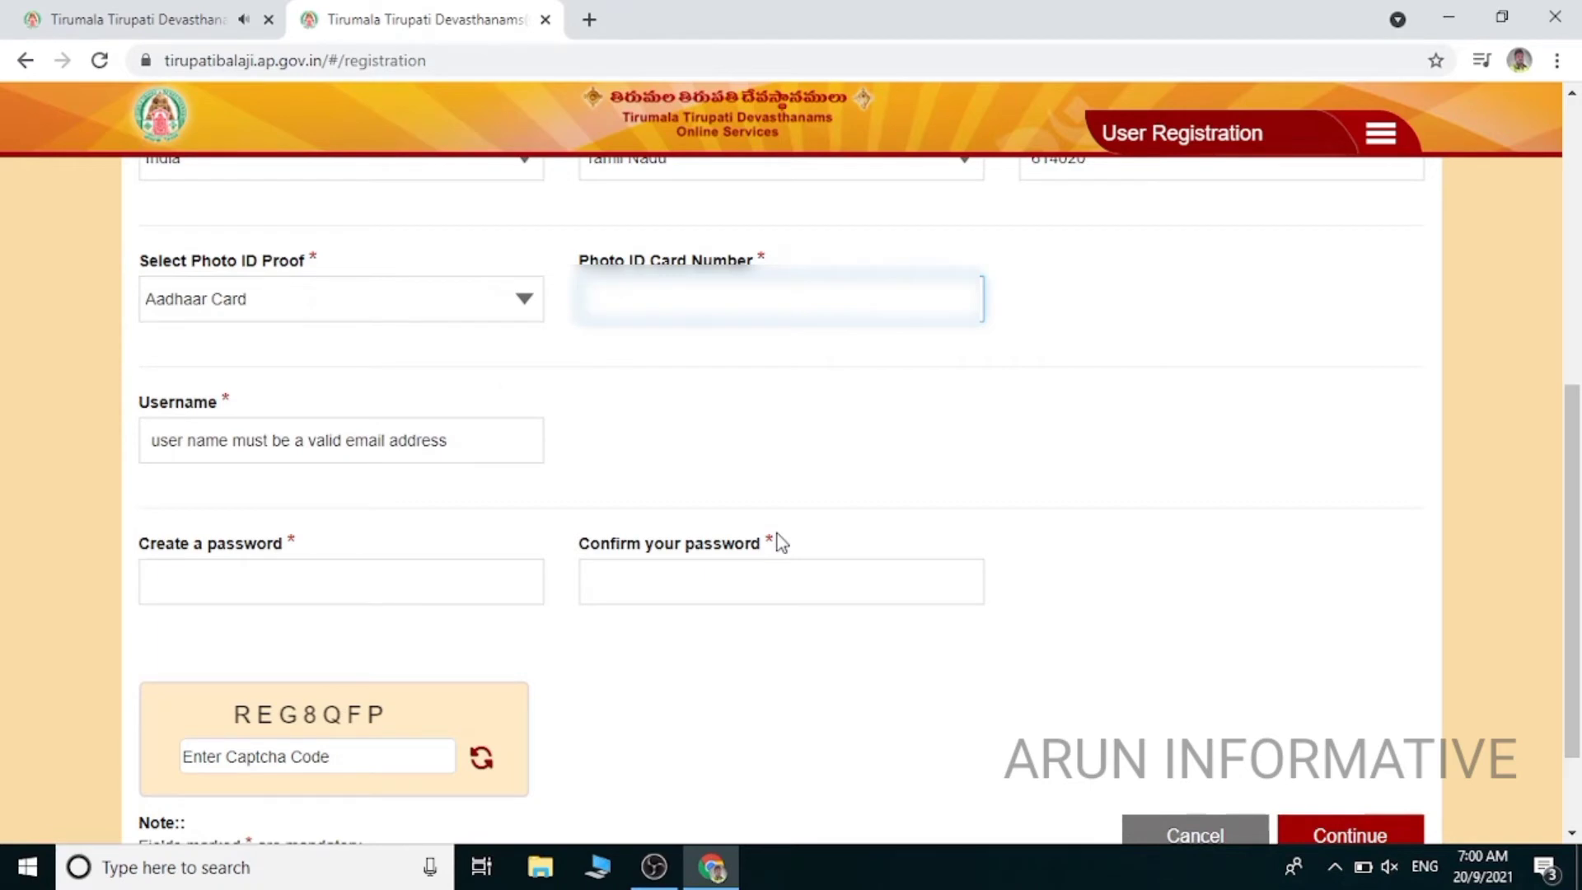
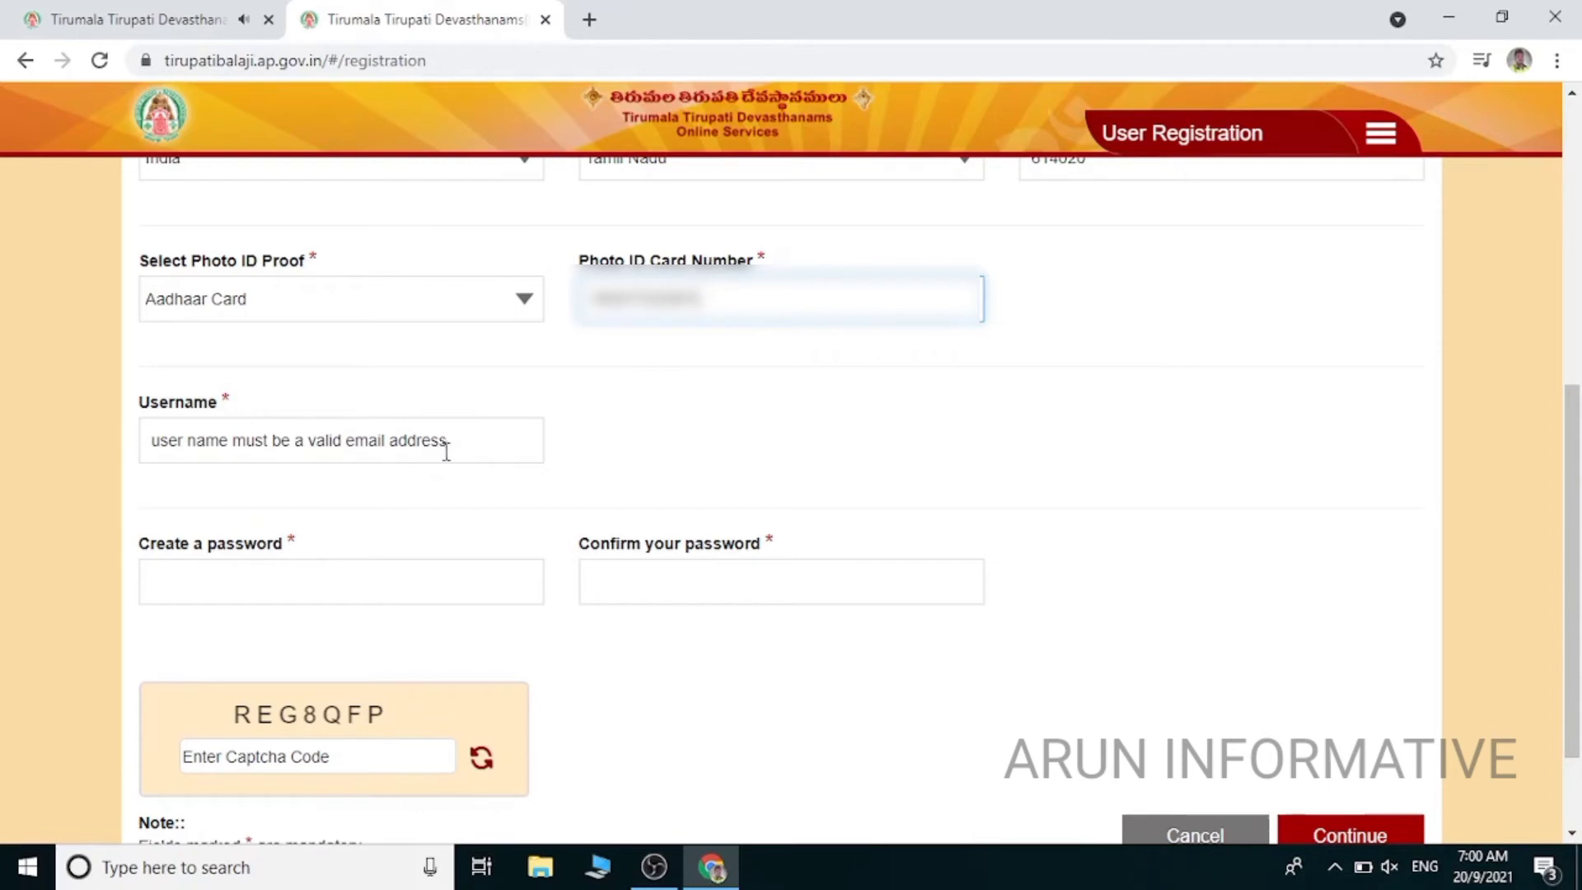
- Enter the user's e-mail address as the Username
left_click(302, 443)
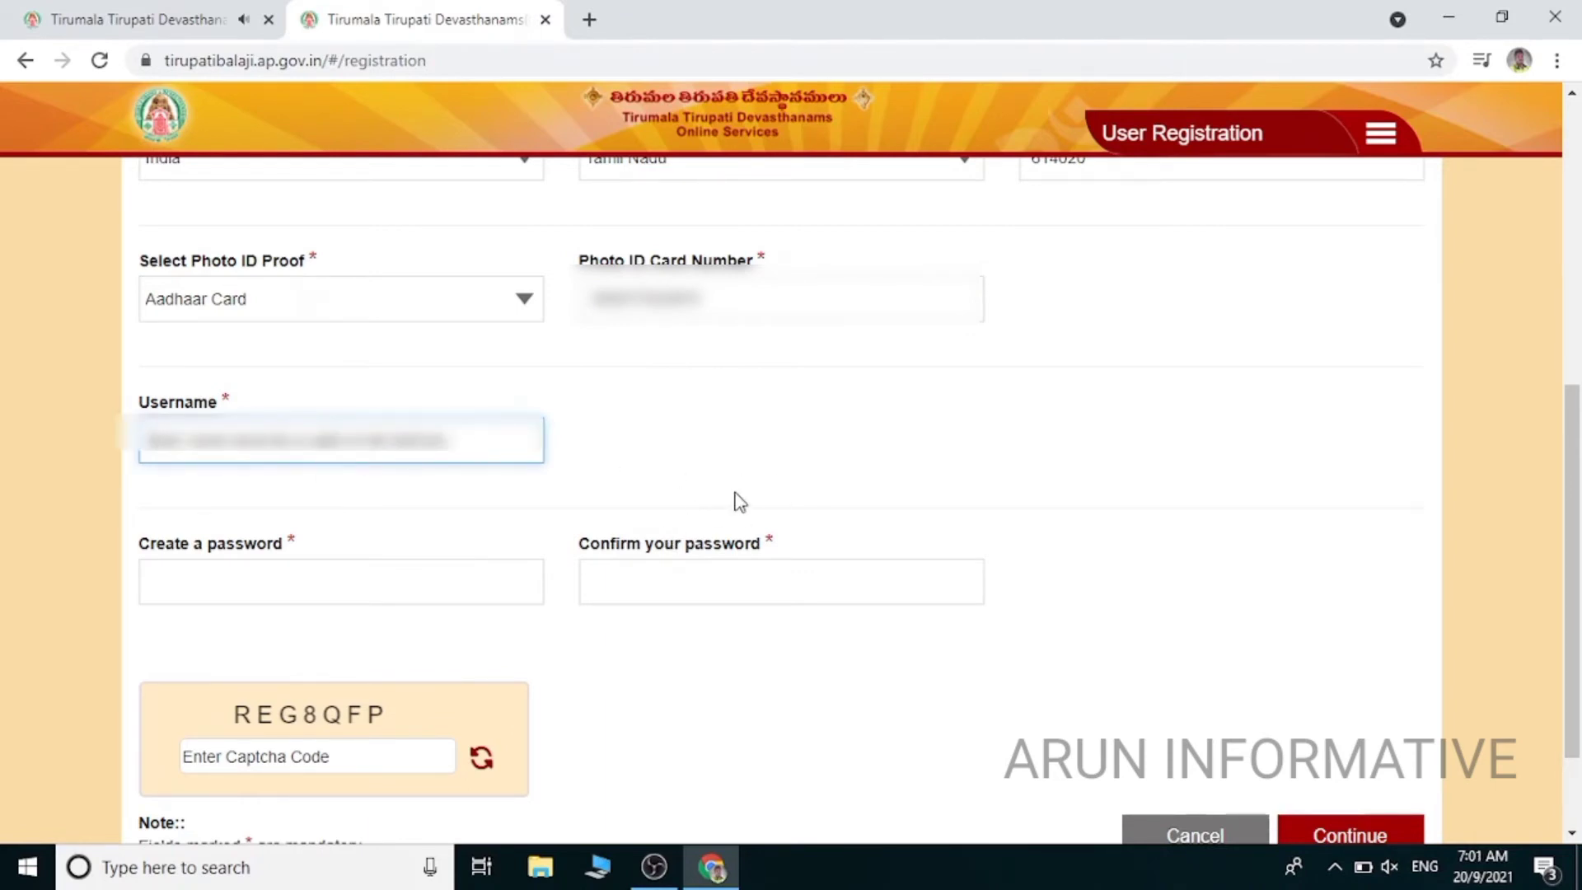
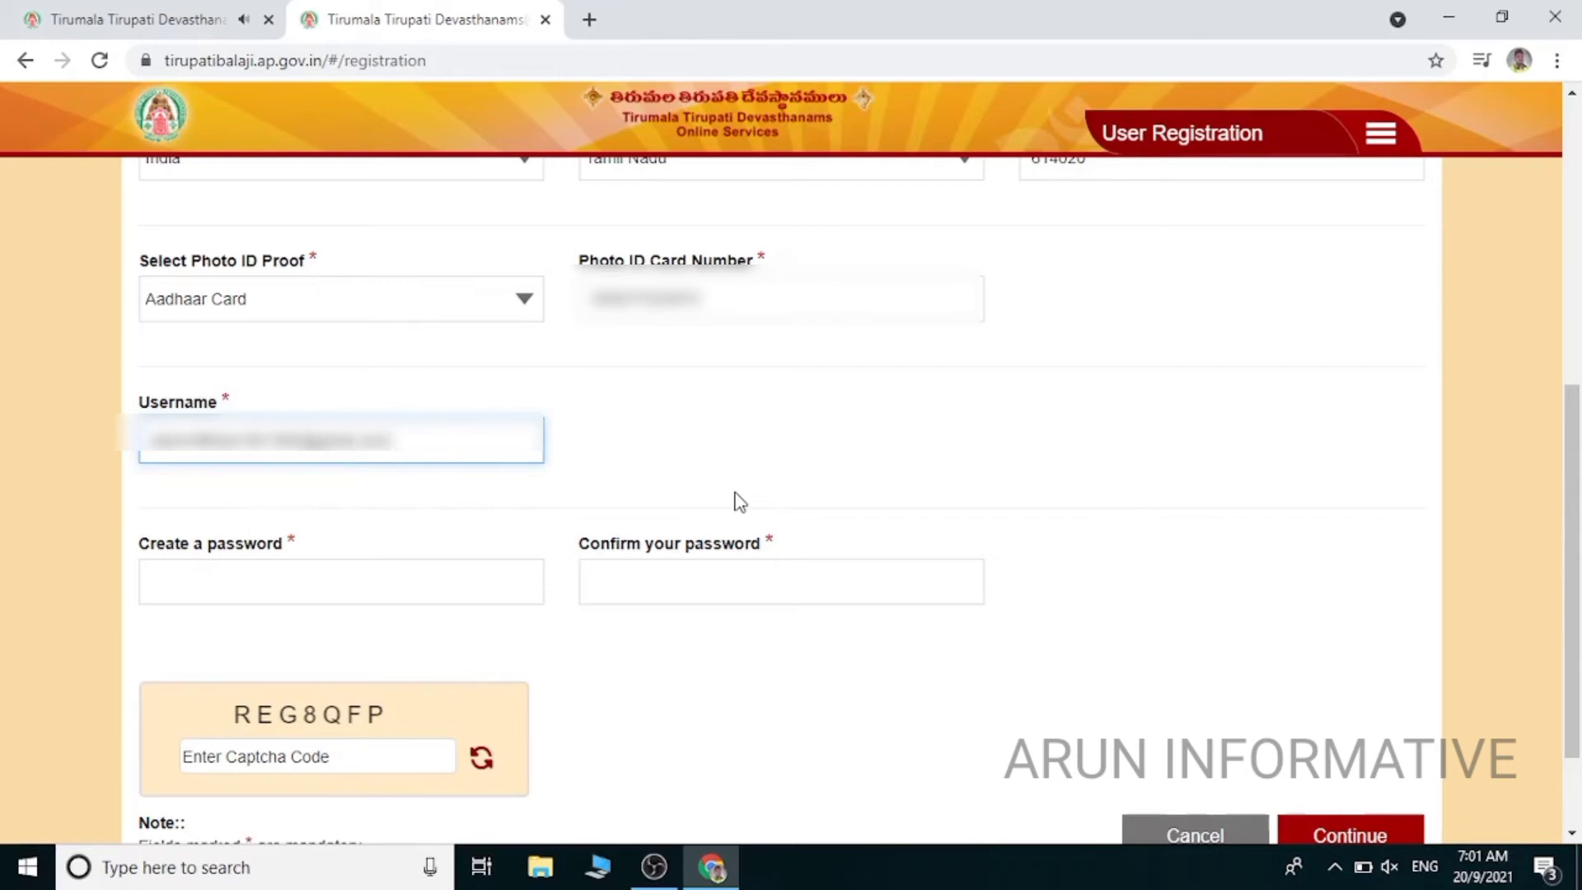
- Enter the new account password and repeat it in the confirmation field
left_click(443, 583)
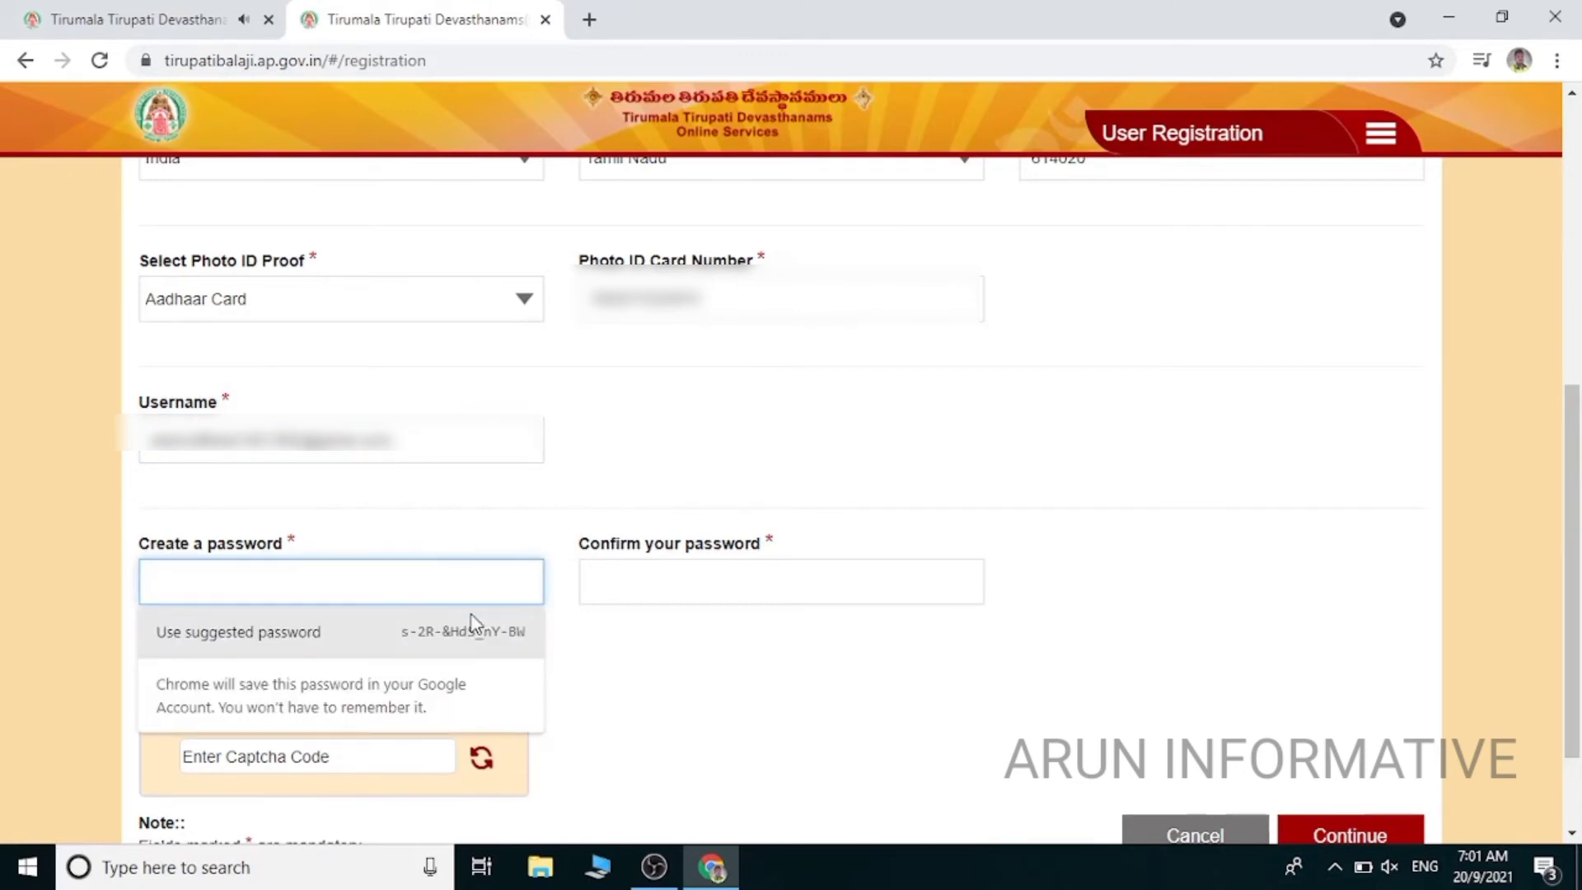
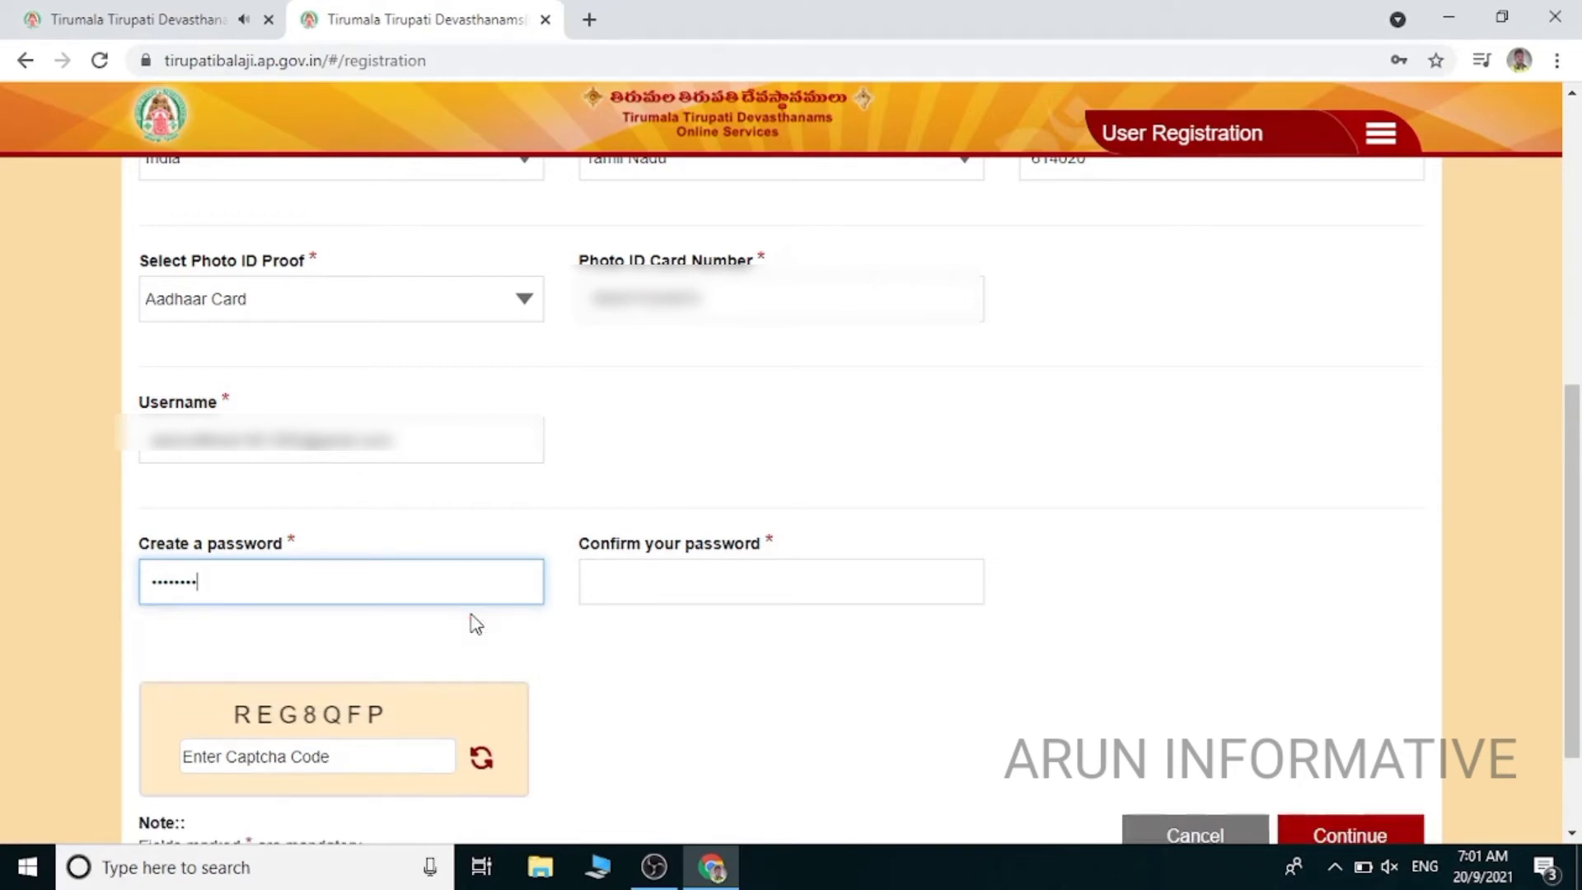
left_click(668, 575)
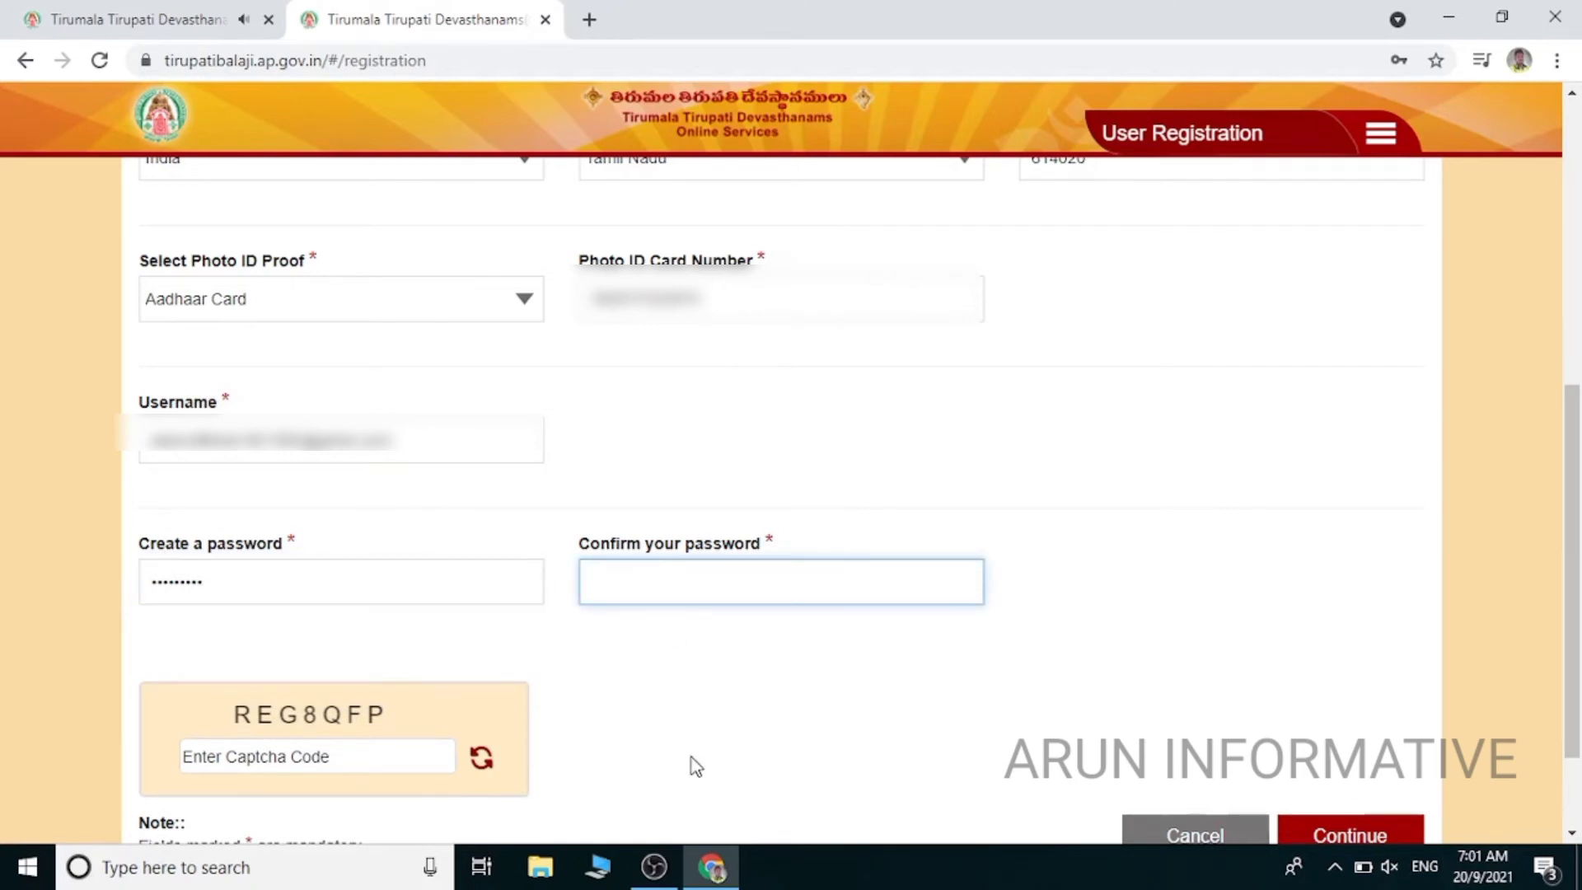
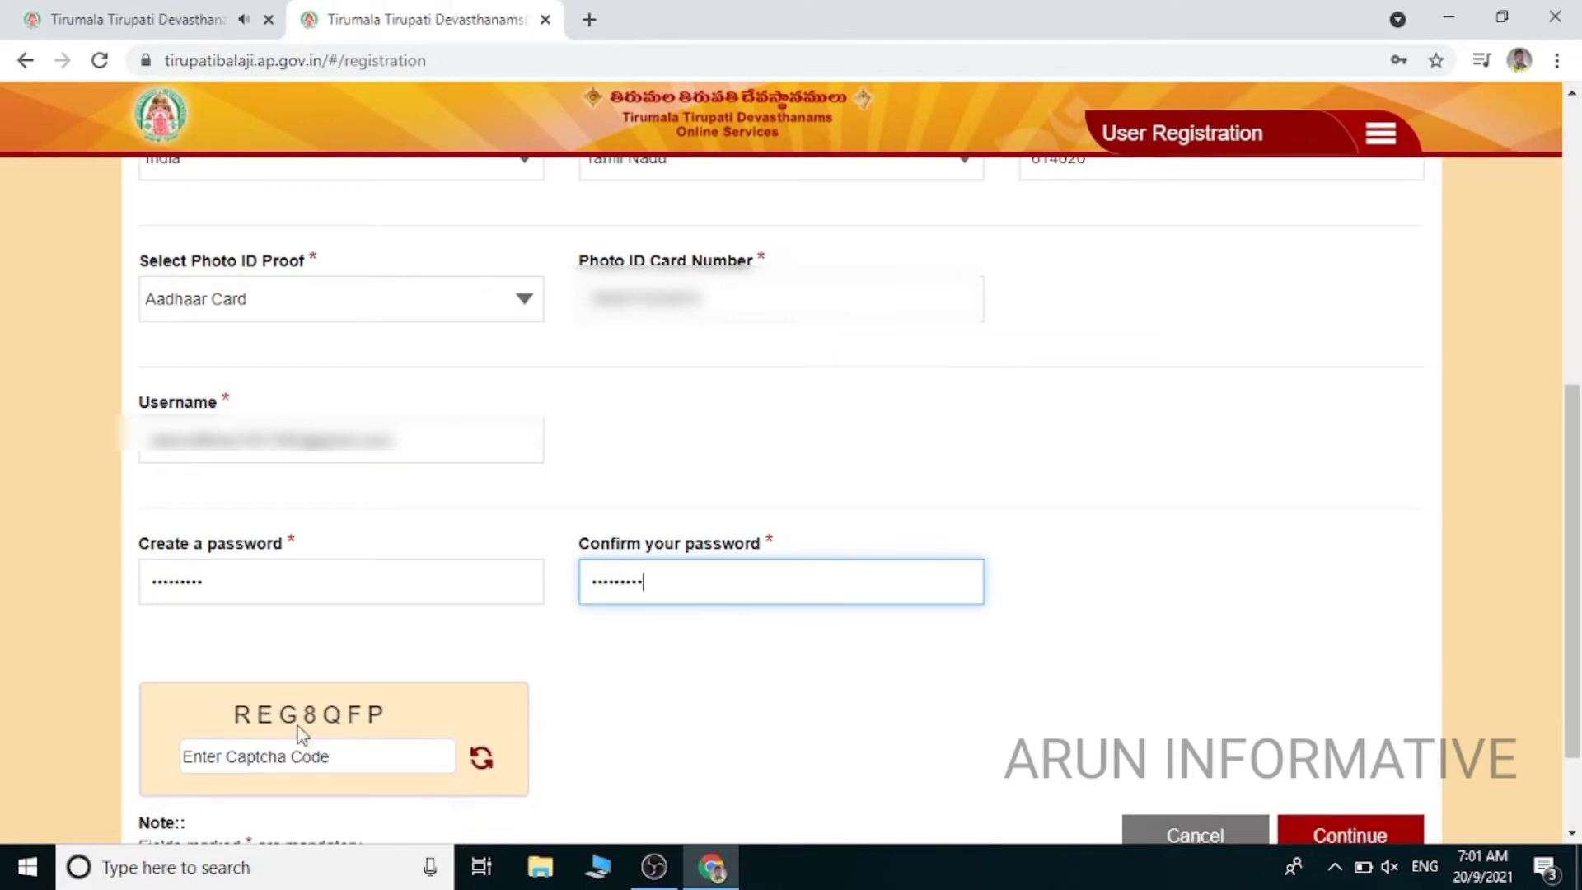
- Enter the displayed captcha code and attempt to submit the form
left_click(281, 755)
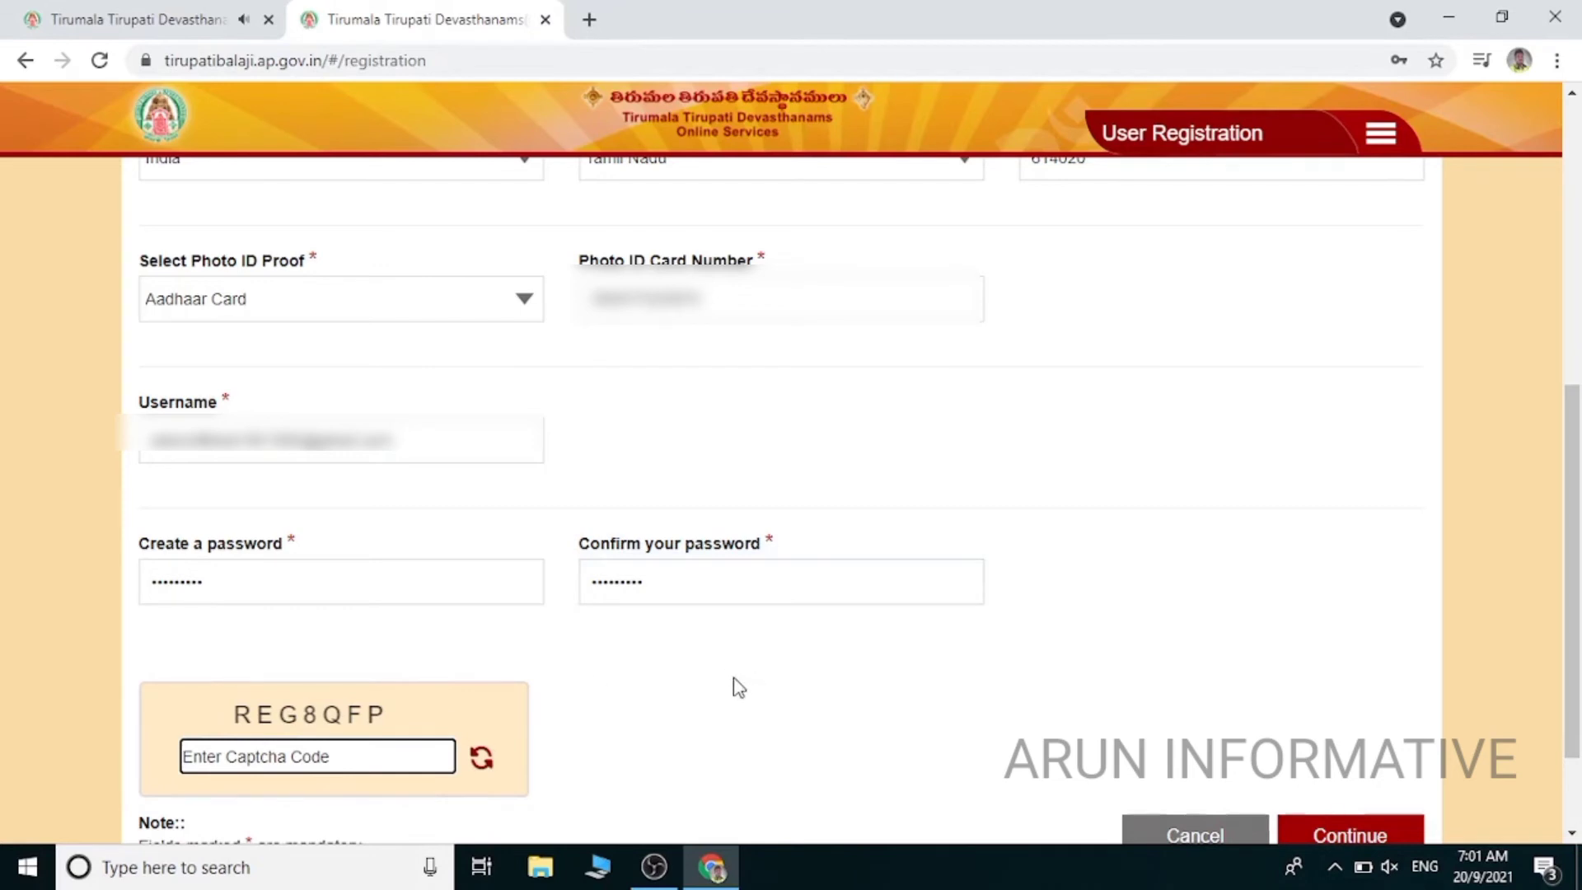
type("RE")
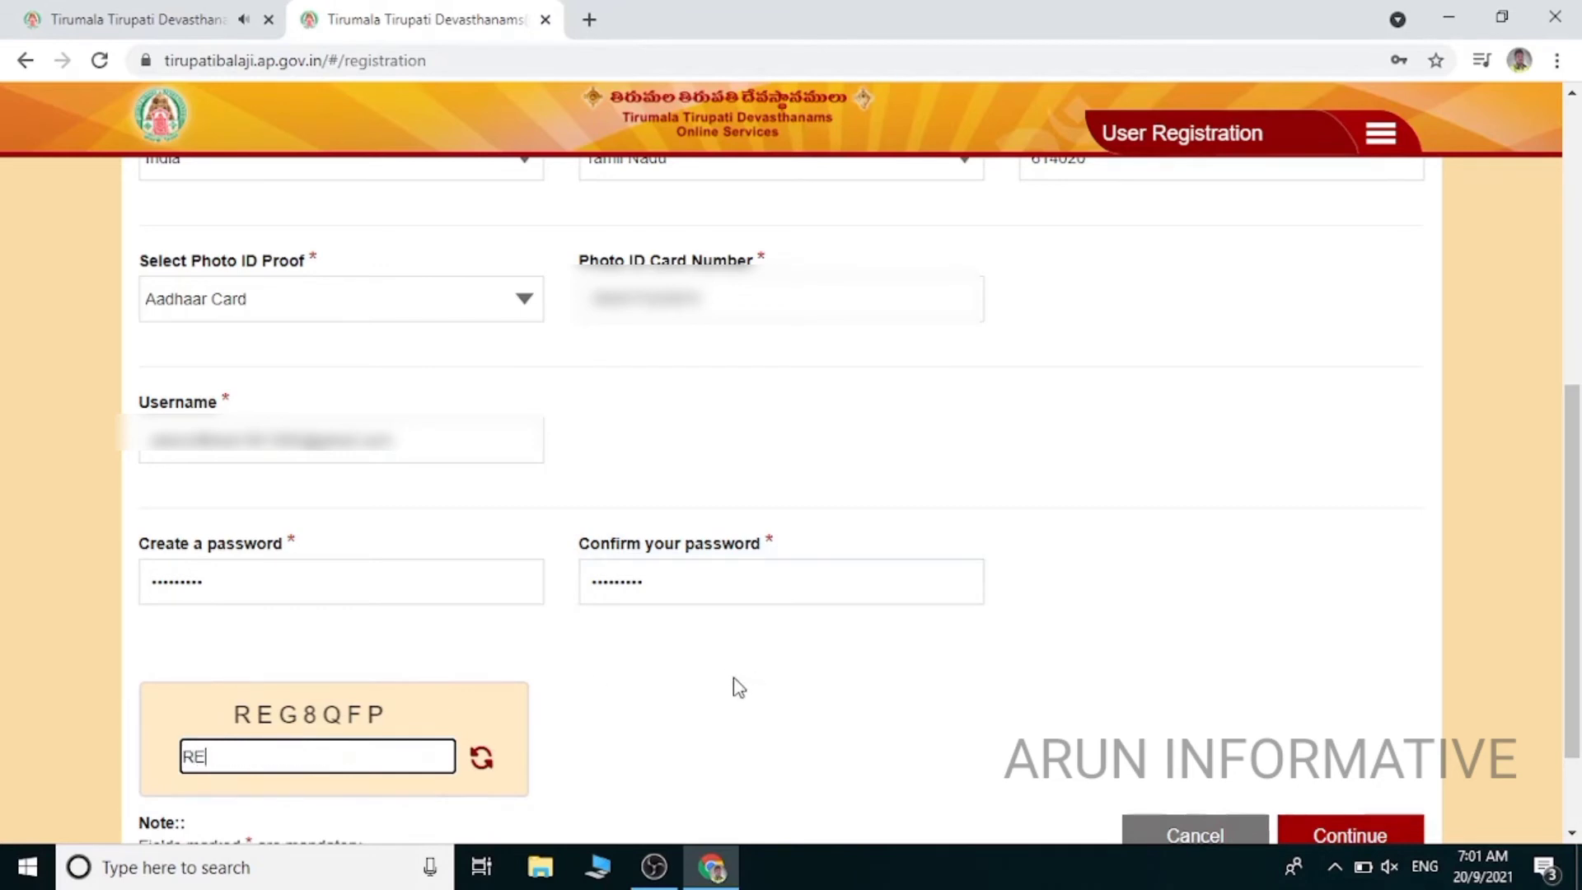
type("G8QFP")
left_click(1335, 837)
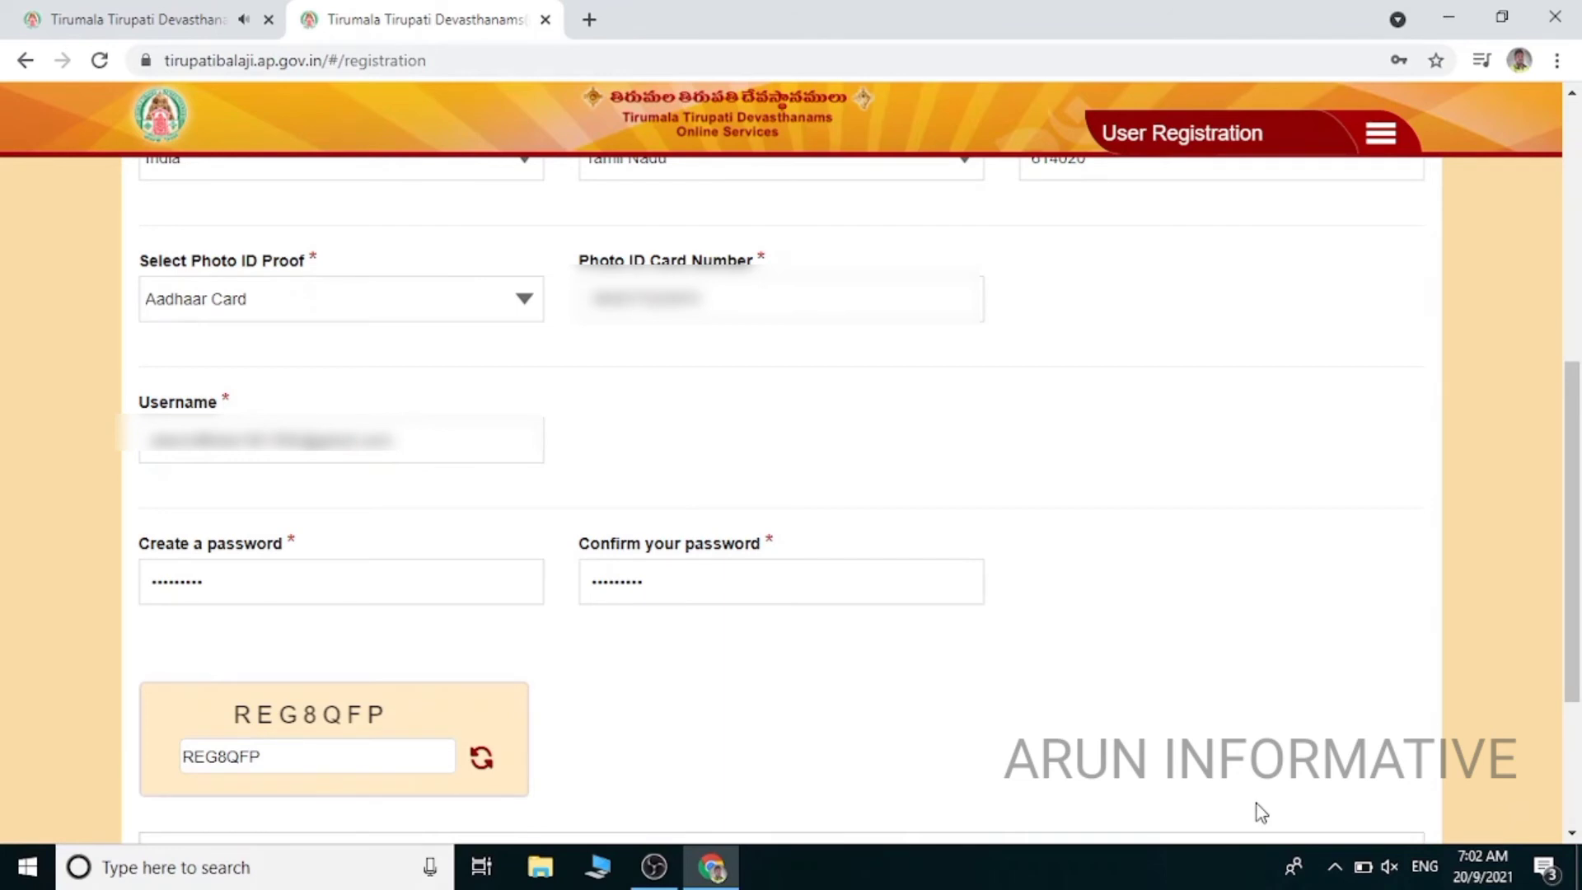
- Tick the Aadhaar verification consent checkbox and submit the registration
scroll(1256, 803, "down", 2)
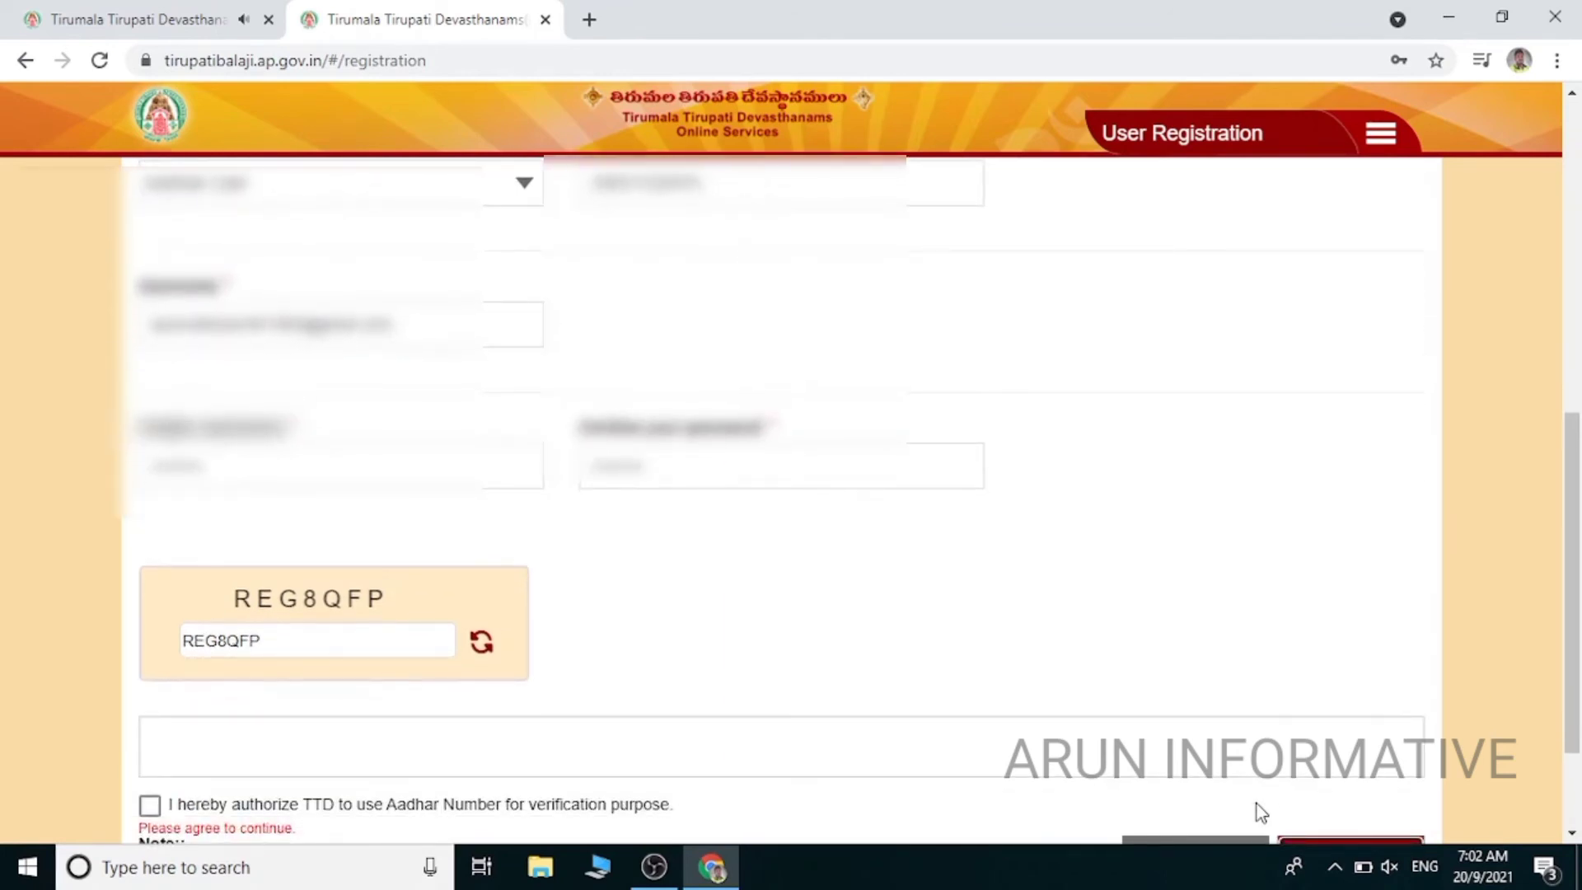
scroll(1256, 803, "down", 1)
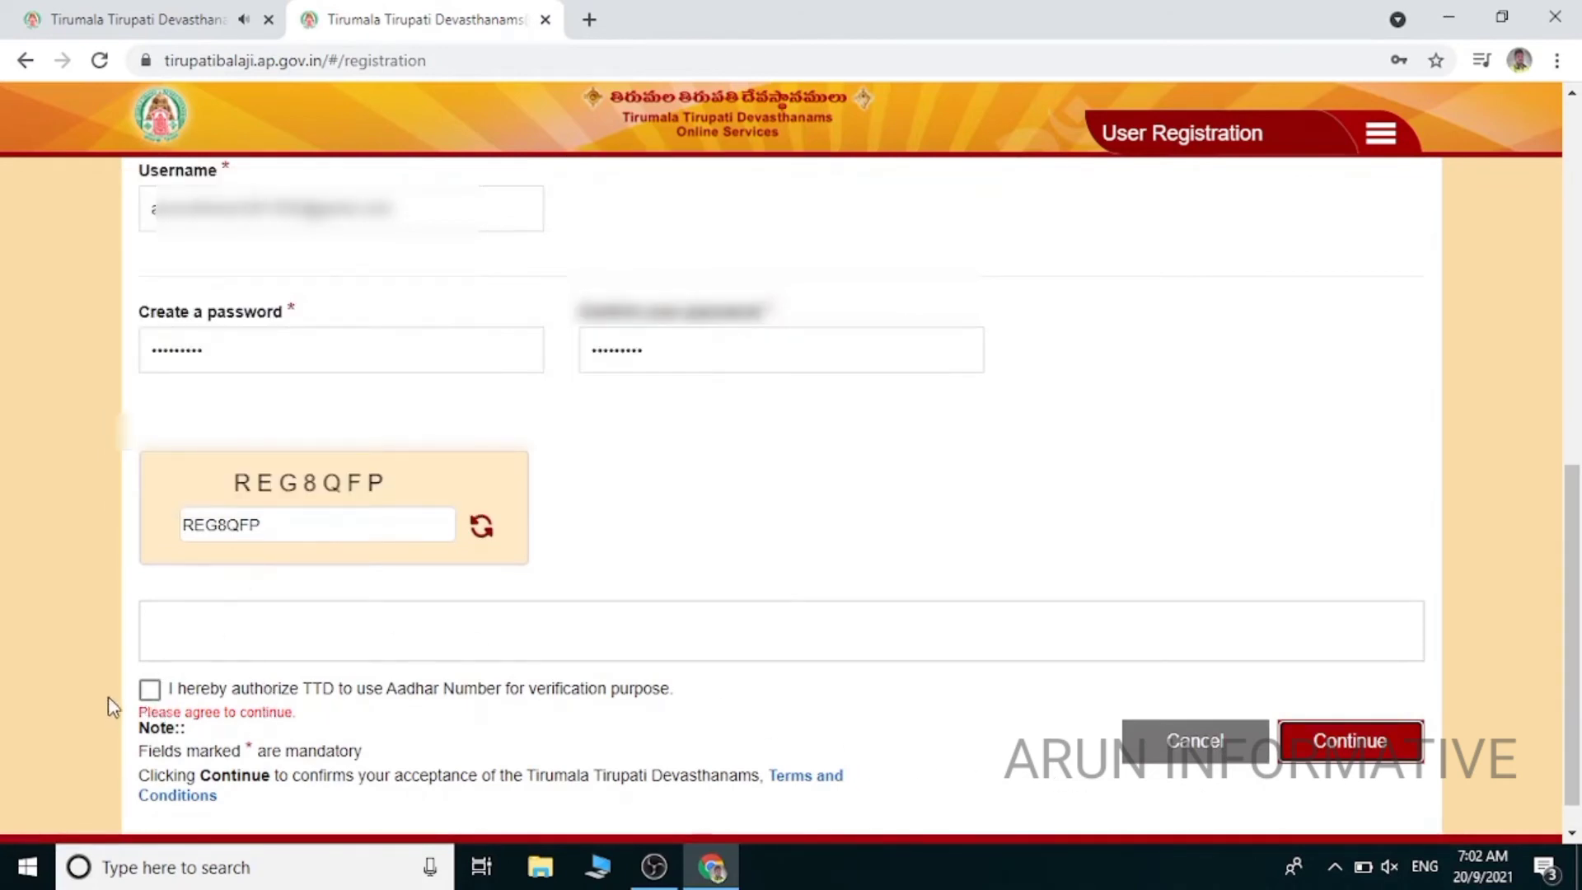
left_click(149, 690)
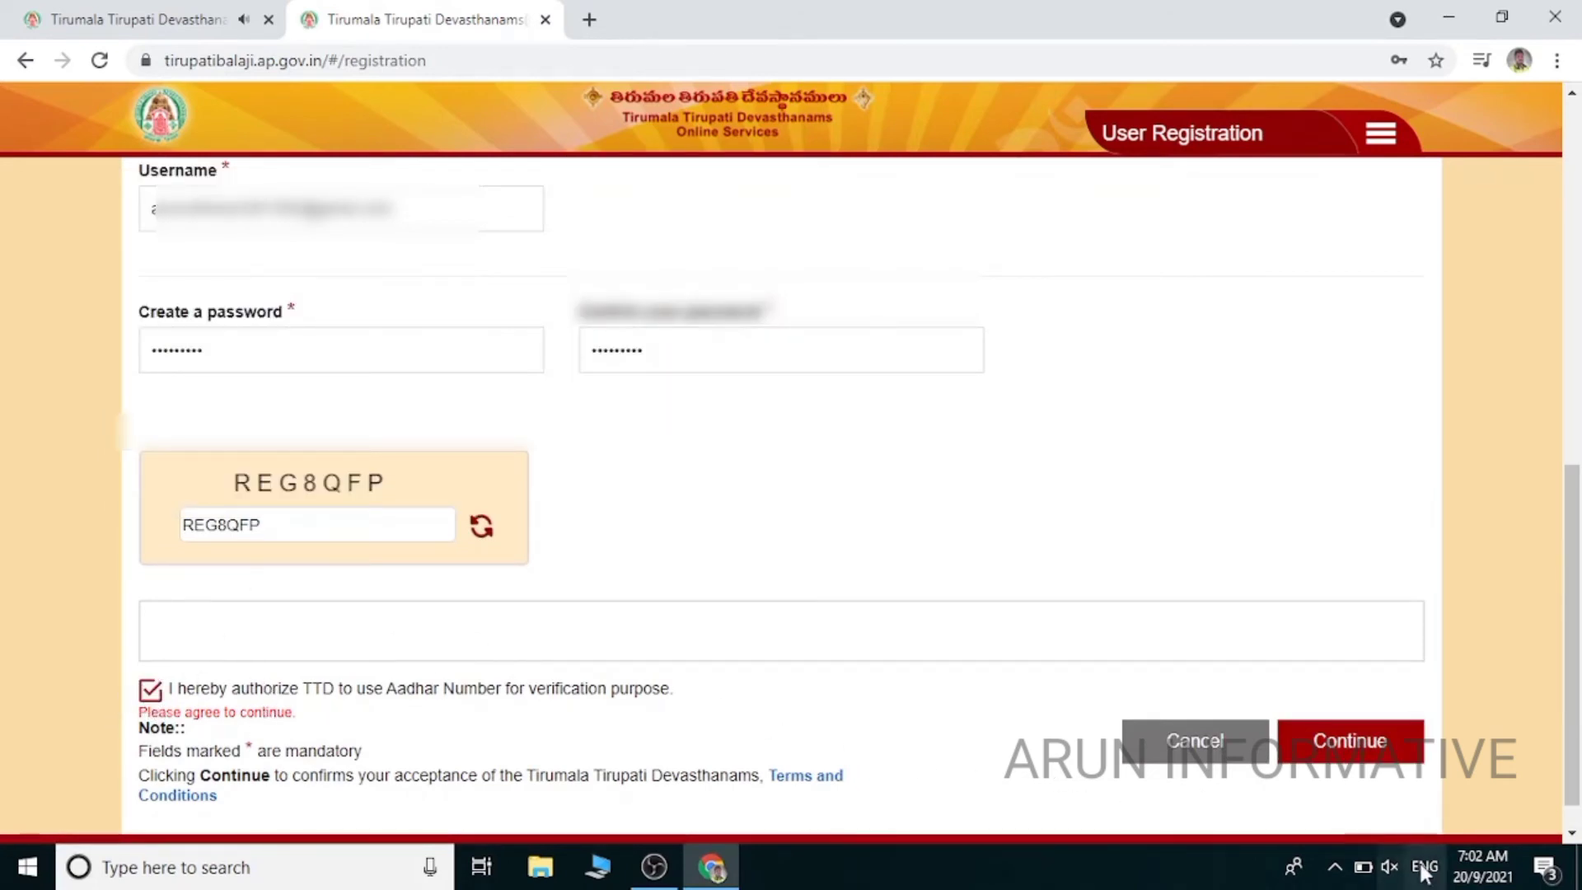
left_click(1393, 750)
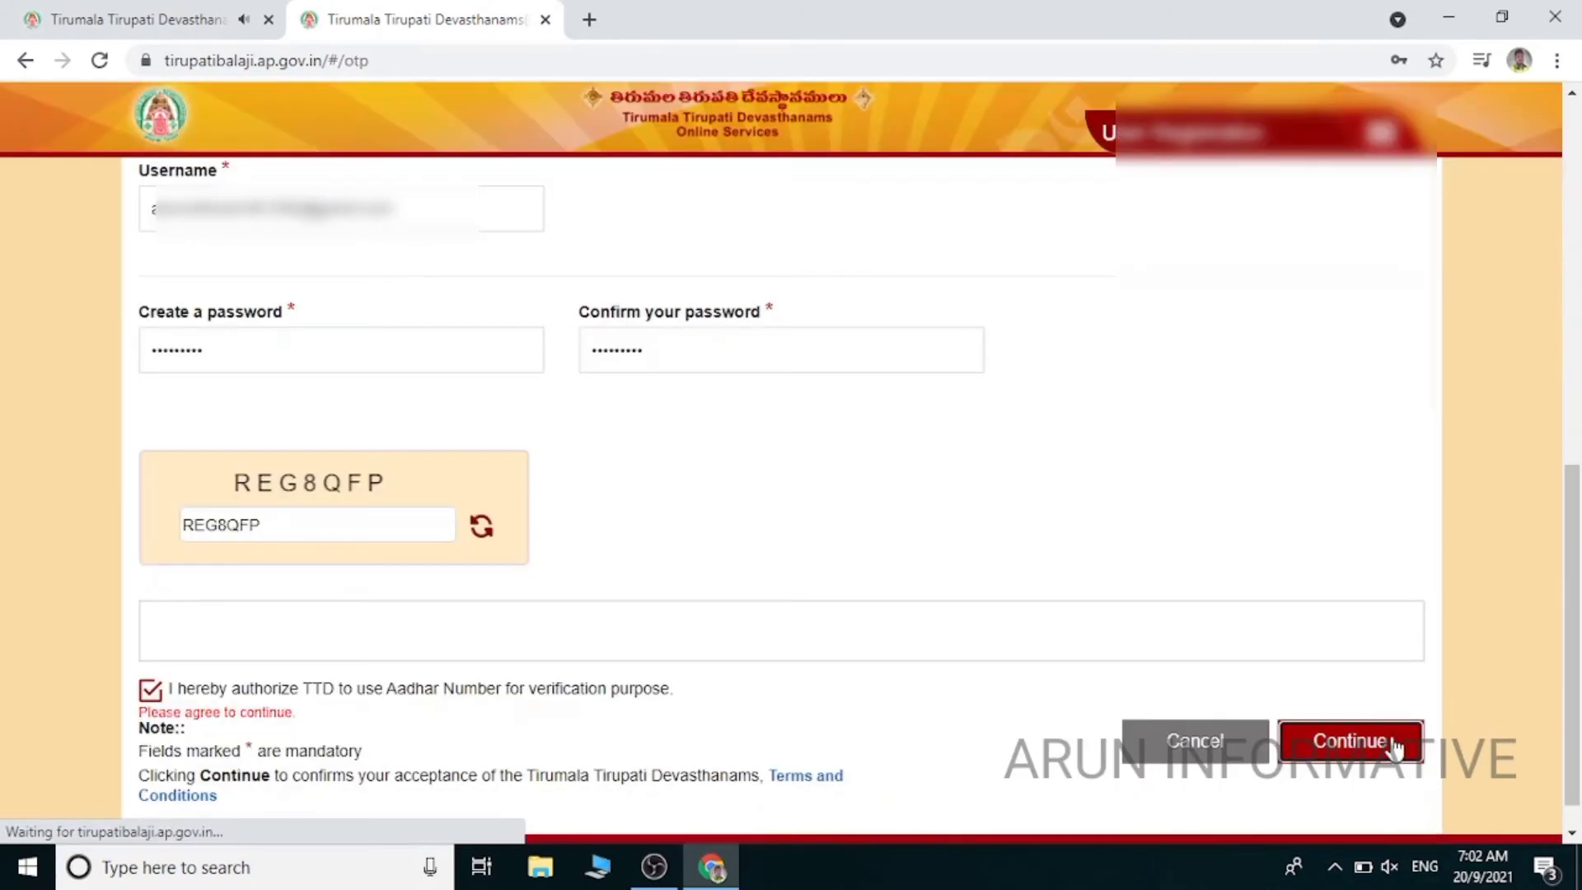
- Complete the submission, dismiss the browser's save-password prompt and request a fresh OTP
left_click(1393, 750)
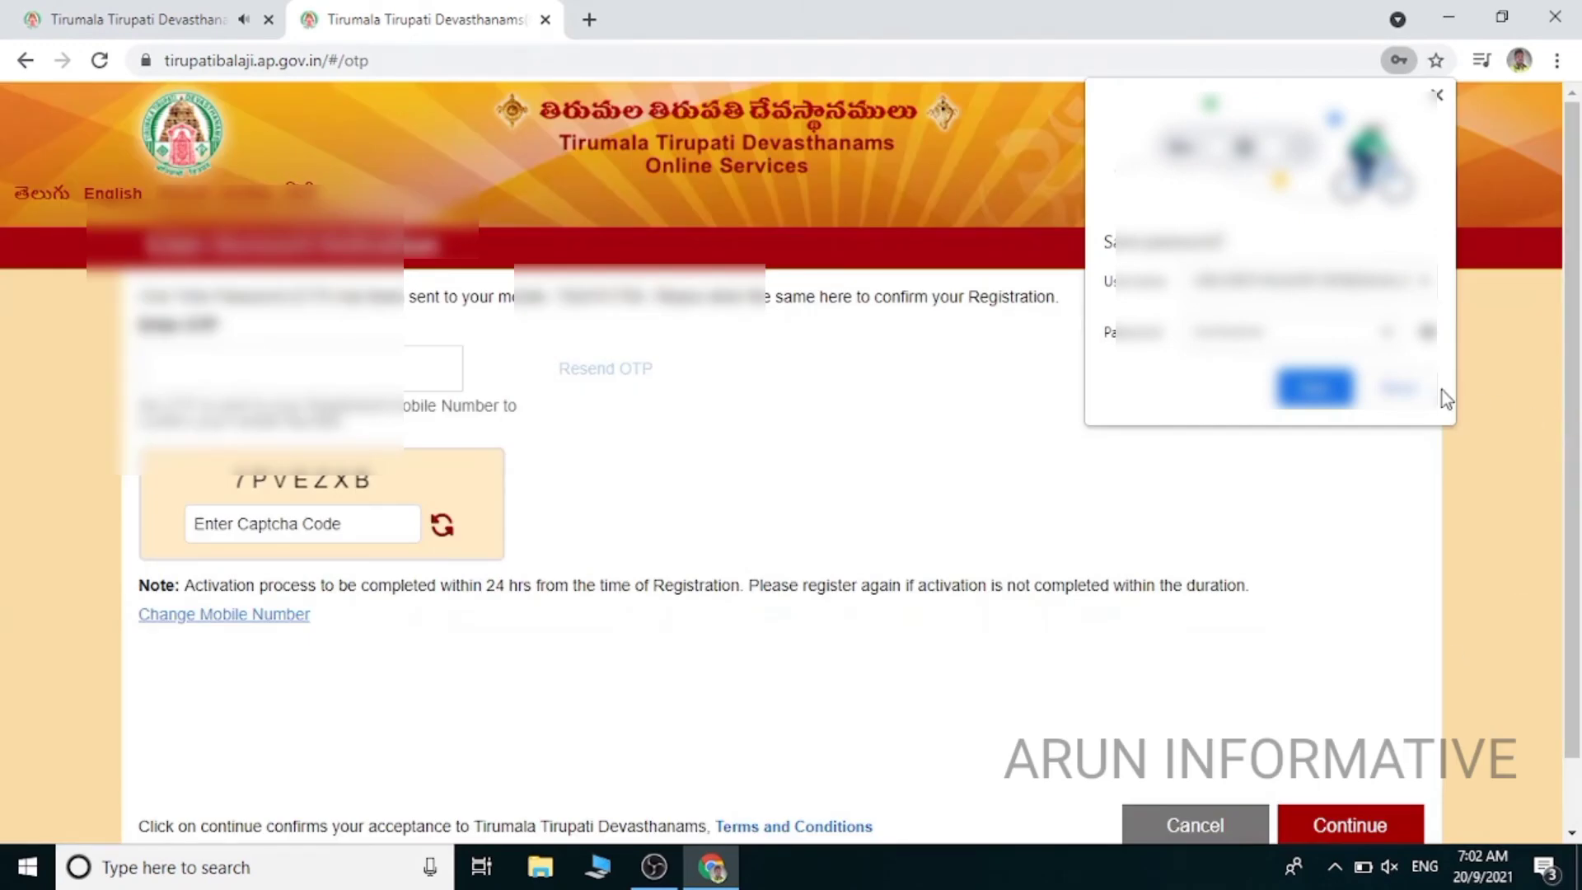
left_click(1401, 401)
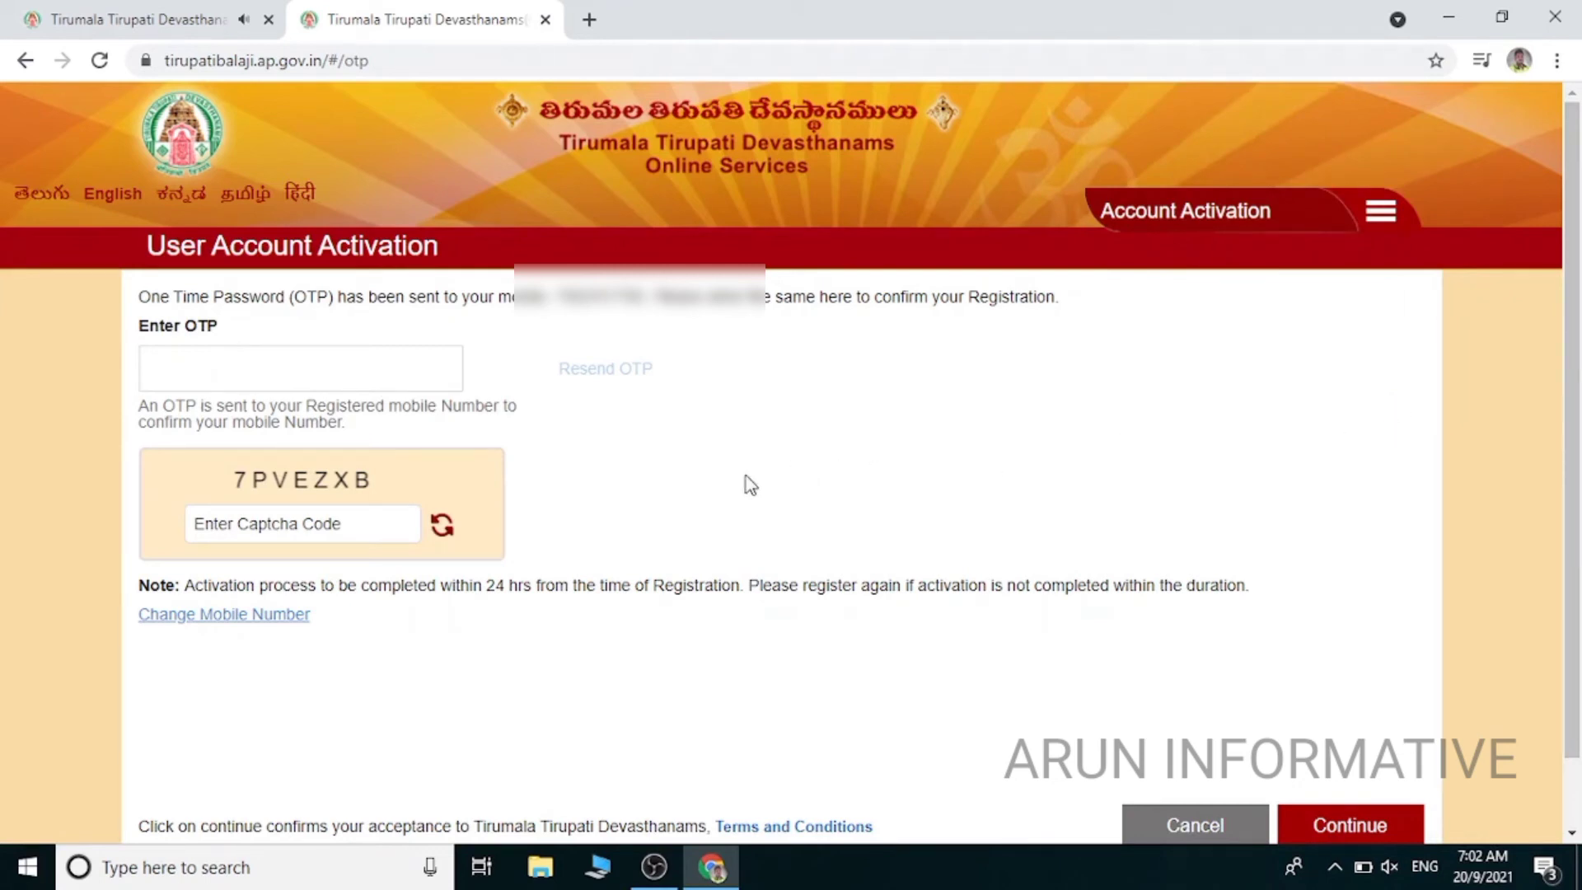
left_click(354, 368)
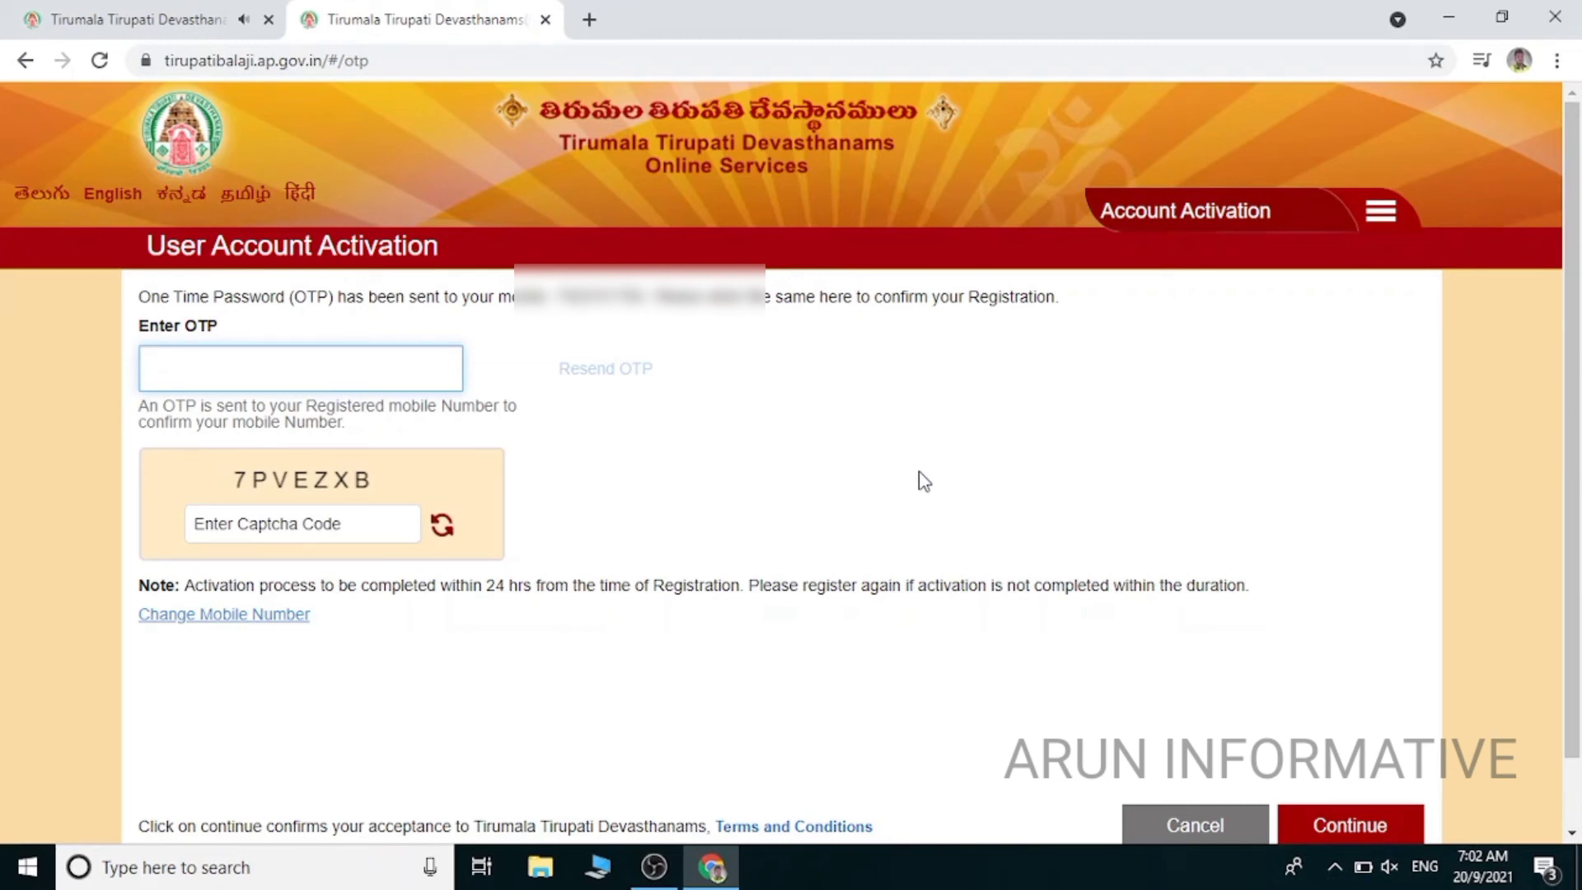
left_click(623, 373)
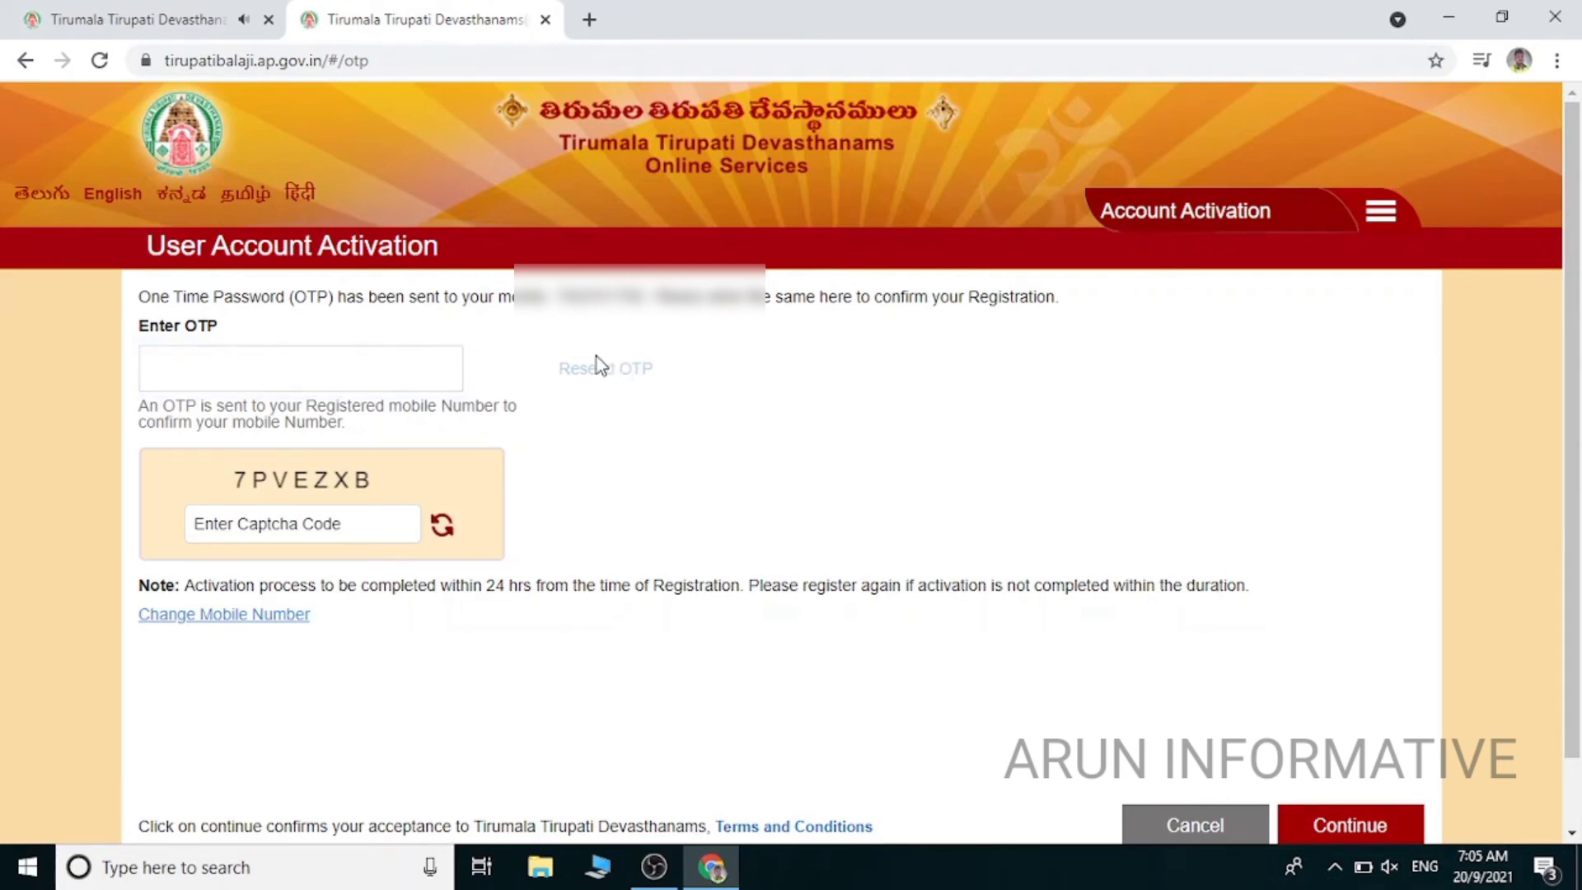
- Enter the received OTP and the displayed activation captcha code
left_click(310, 366)
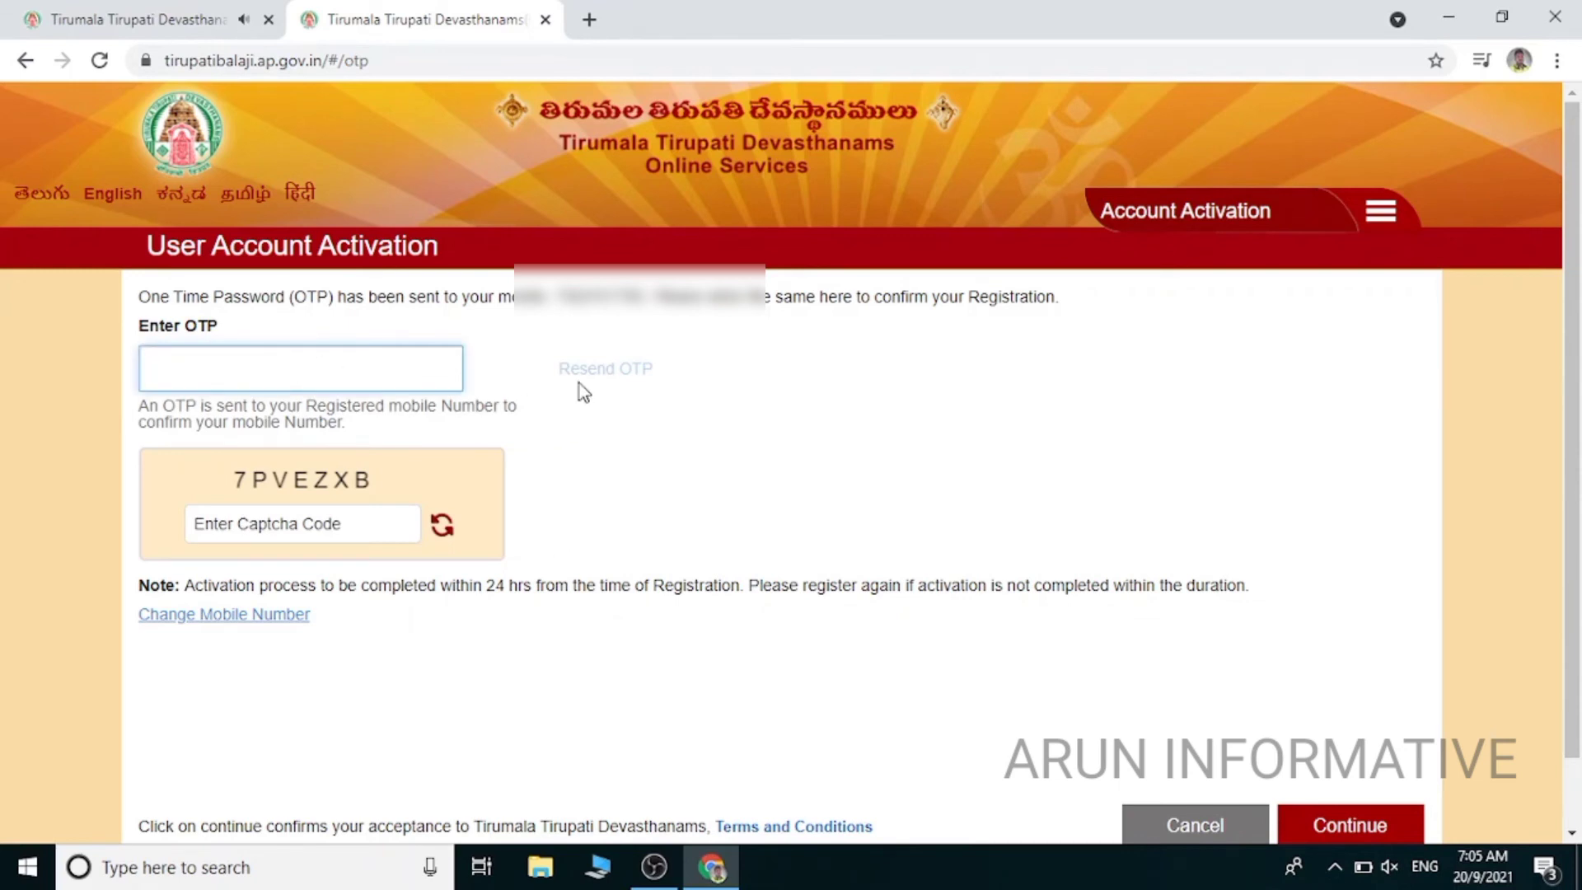
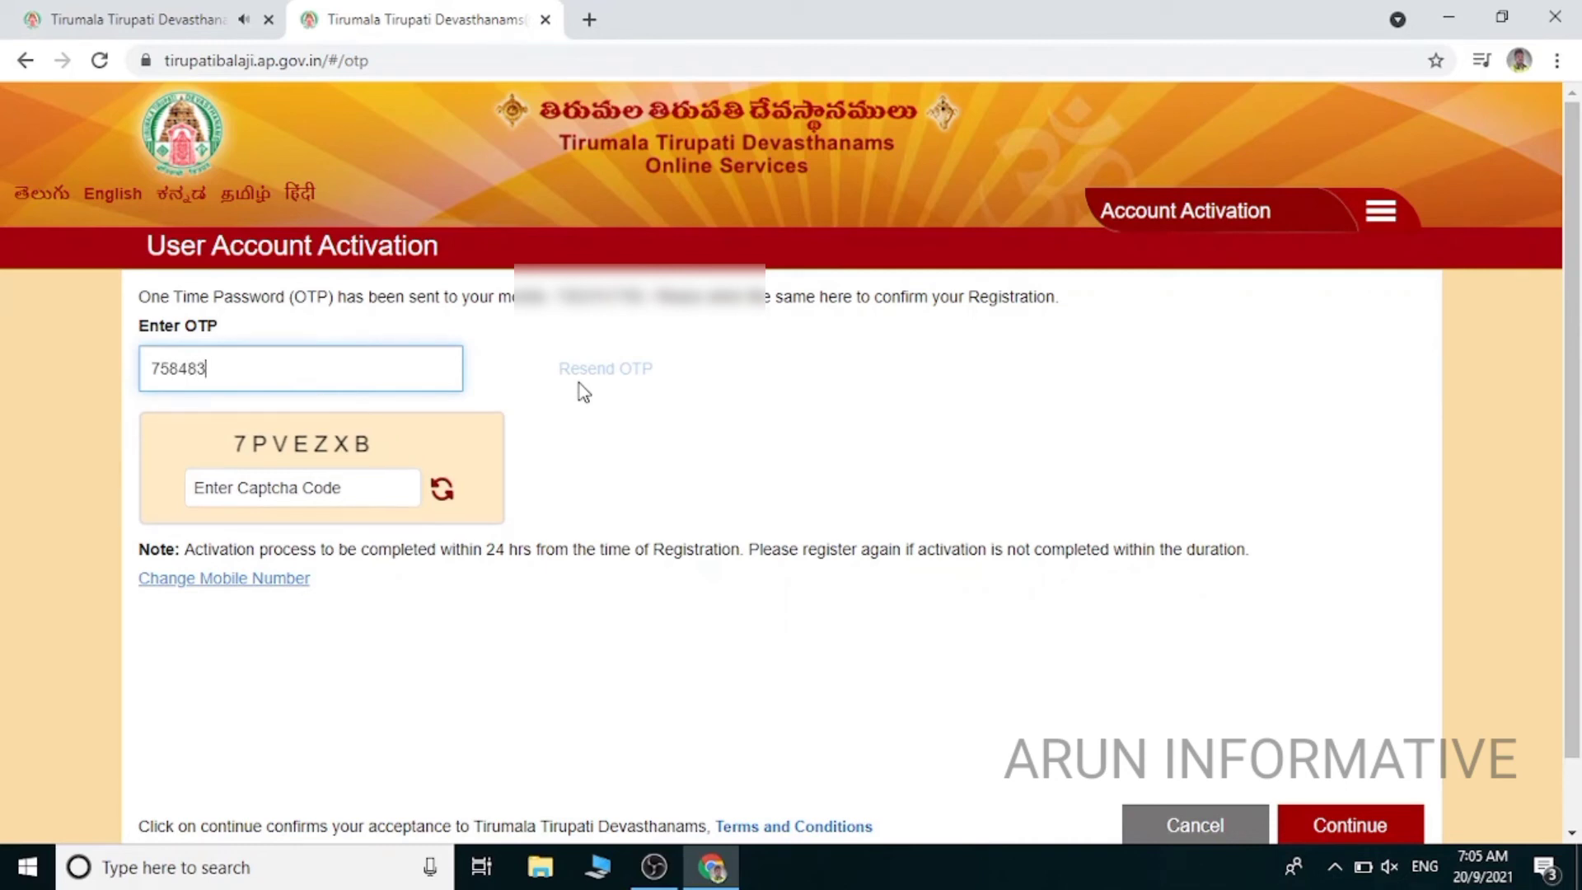
left_click(263, 489)
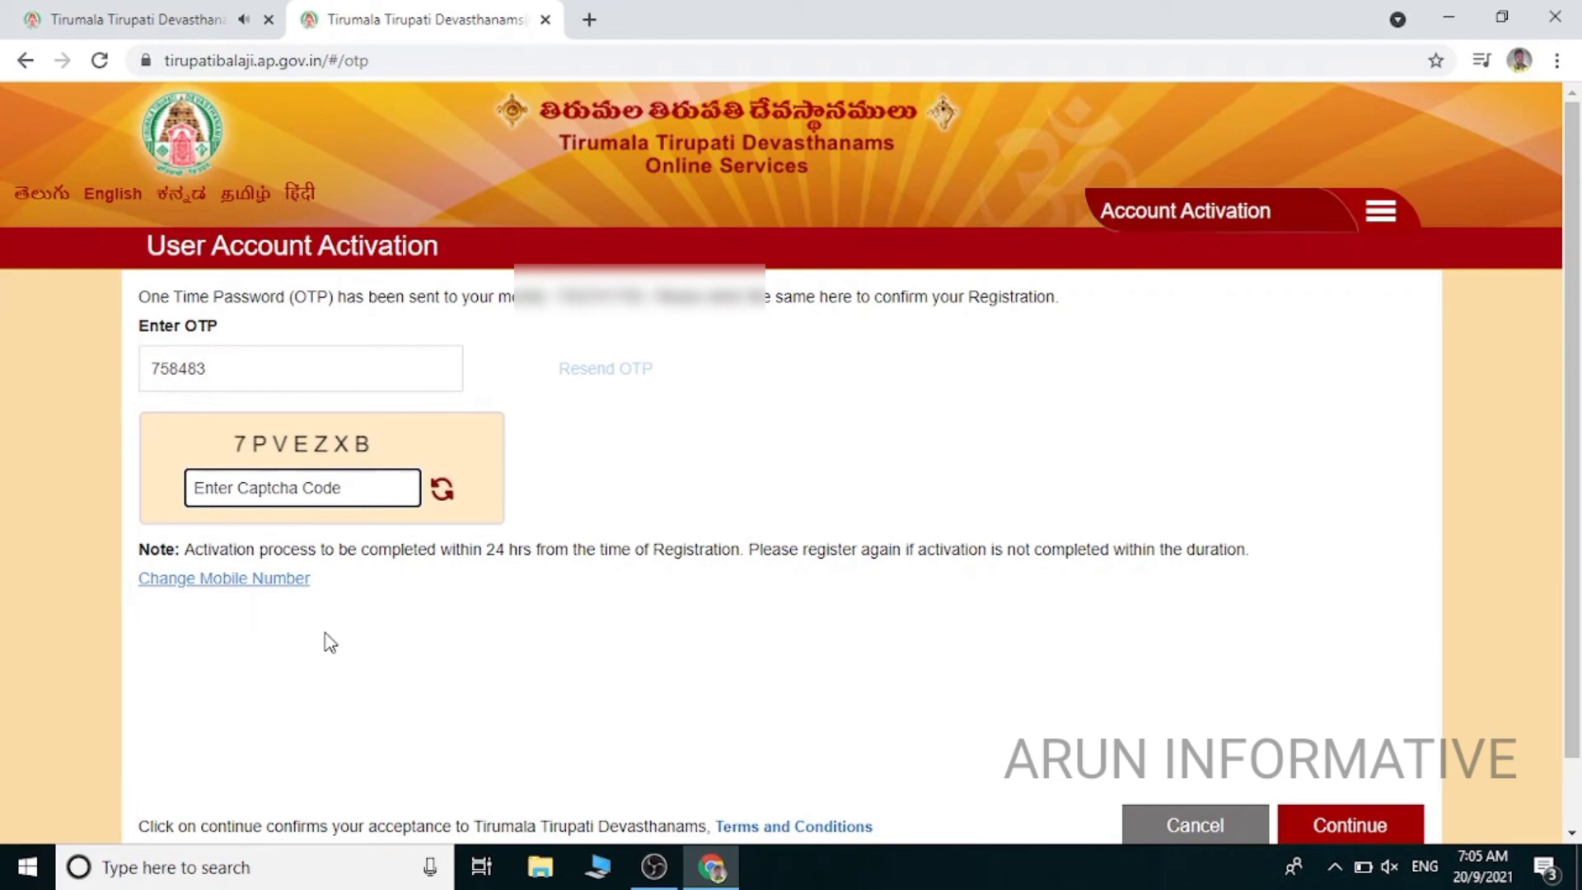
type("7P")
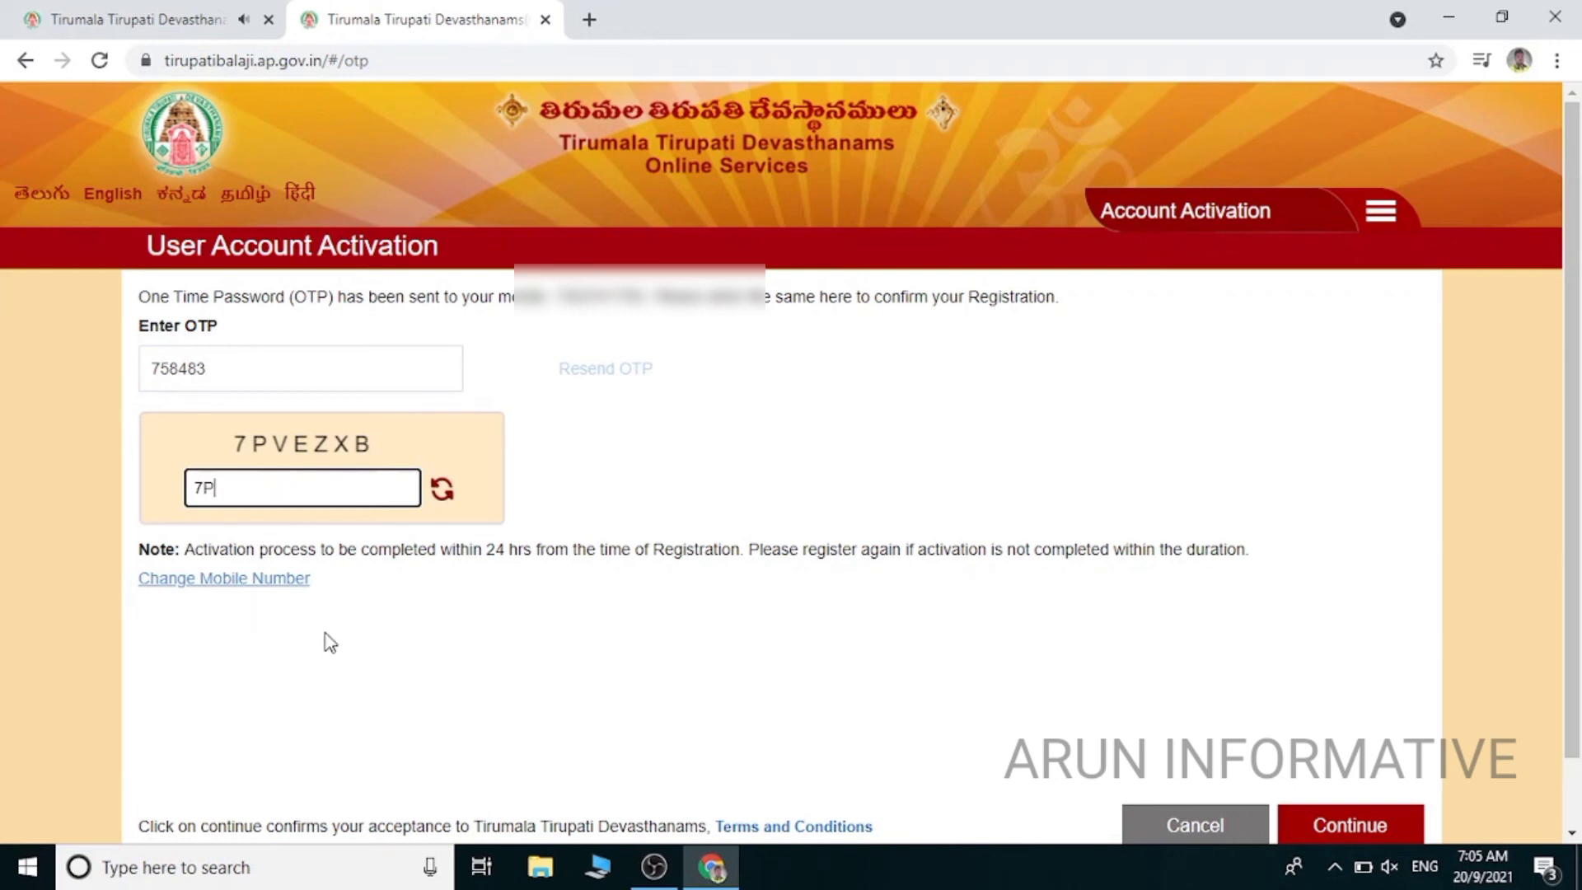
type("VEZXB")
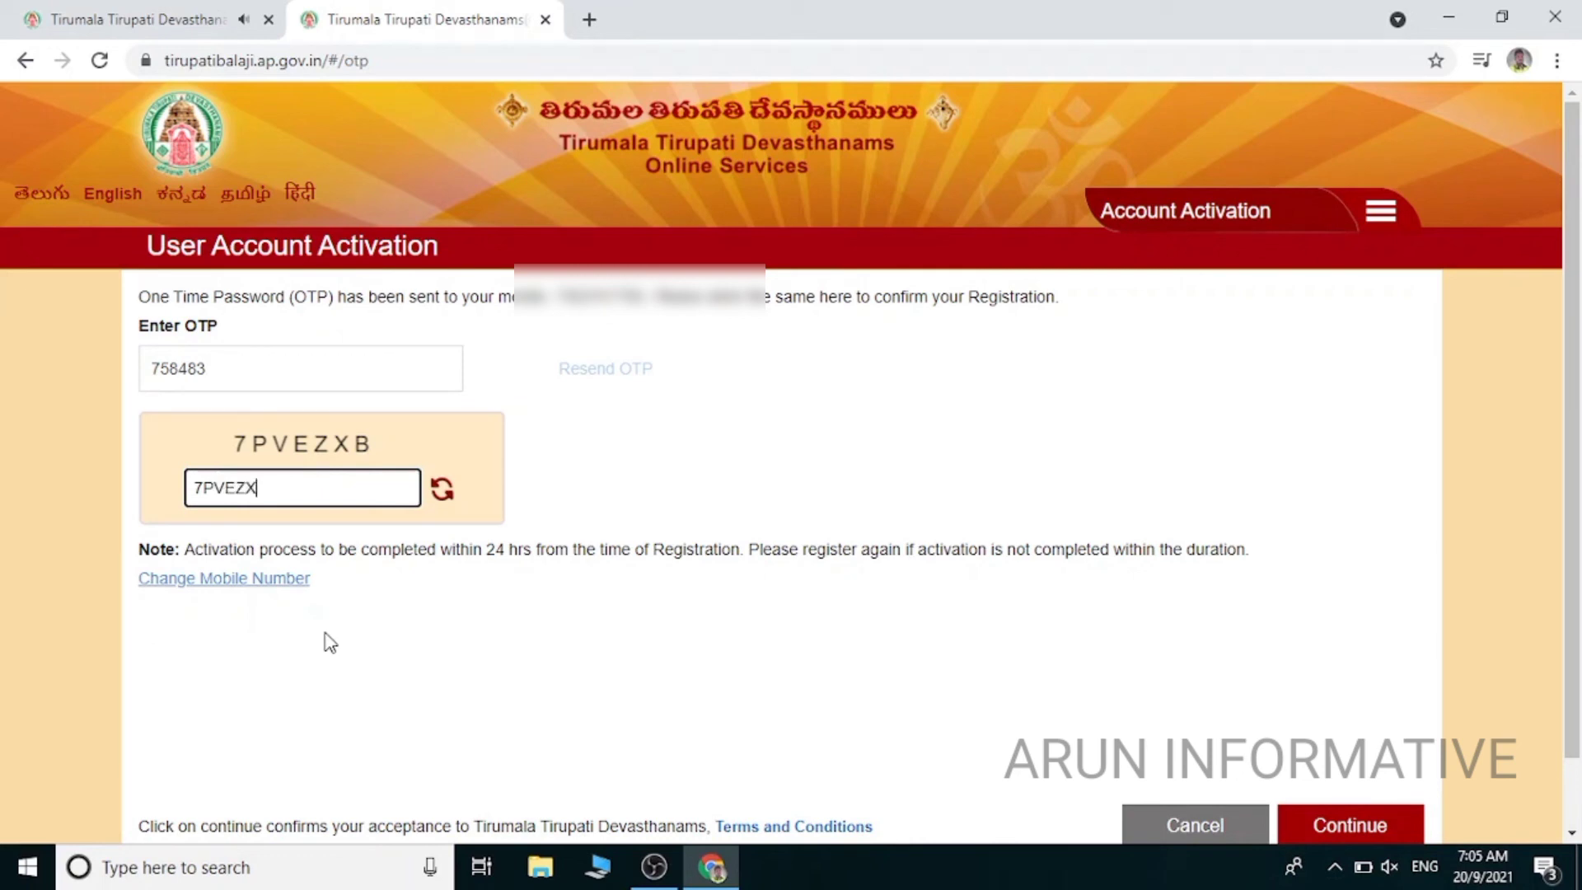